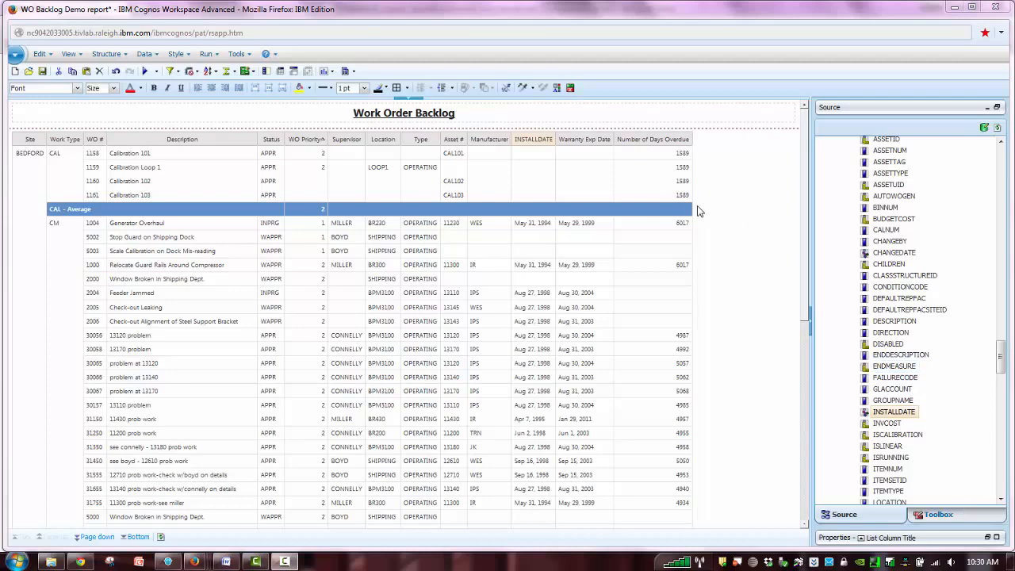
Step: Label the INSTALLDATE column "Install date" in the work order list
{"action": "right_click", "coordinate": [542, 141]}
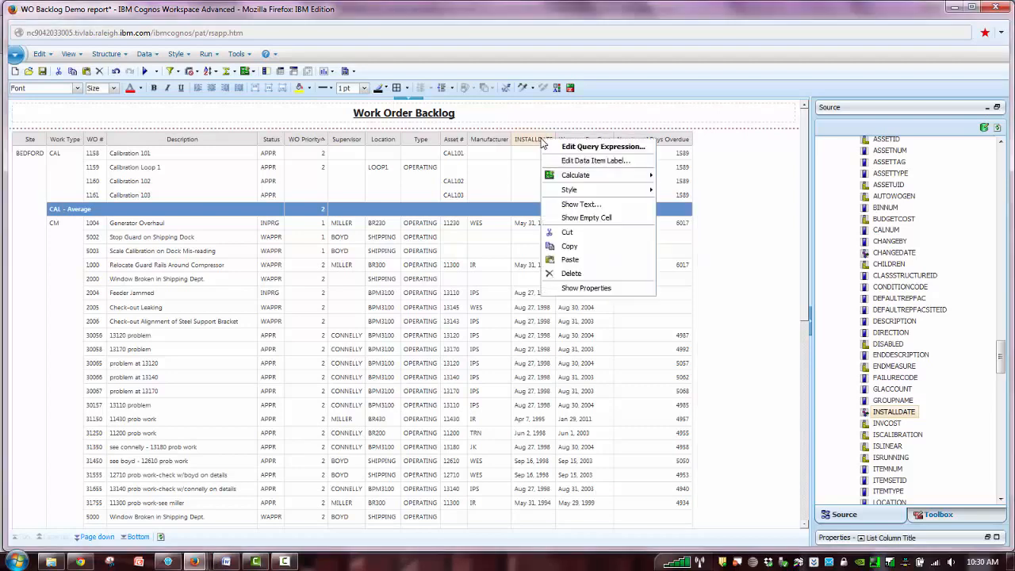
{"action": "left_click", "coordinate": [578, 160]}
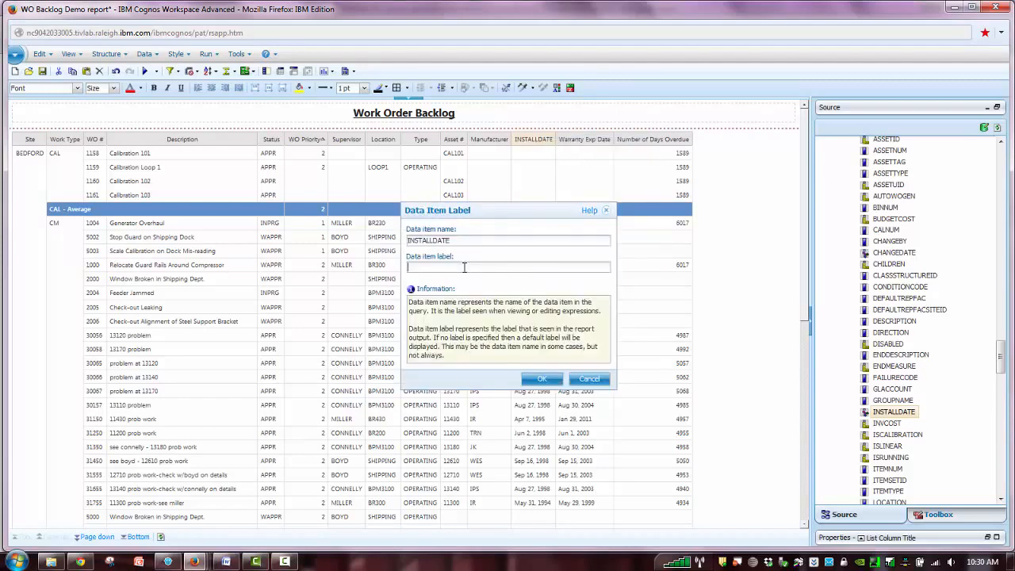
{"action": "type", "text": "Install date"}
{"action": "left_click", "coordinate": [542, 381]}
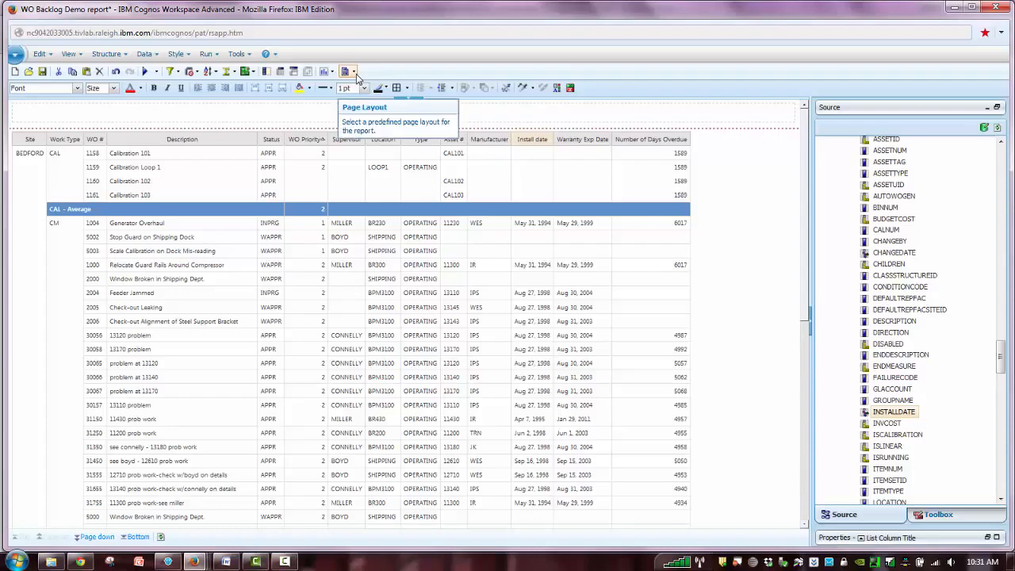
Step: Apply the predefined page layout with two cells side by side above one full-width cell
{"action": "left_click", "coordinate": [355, 72]}
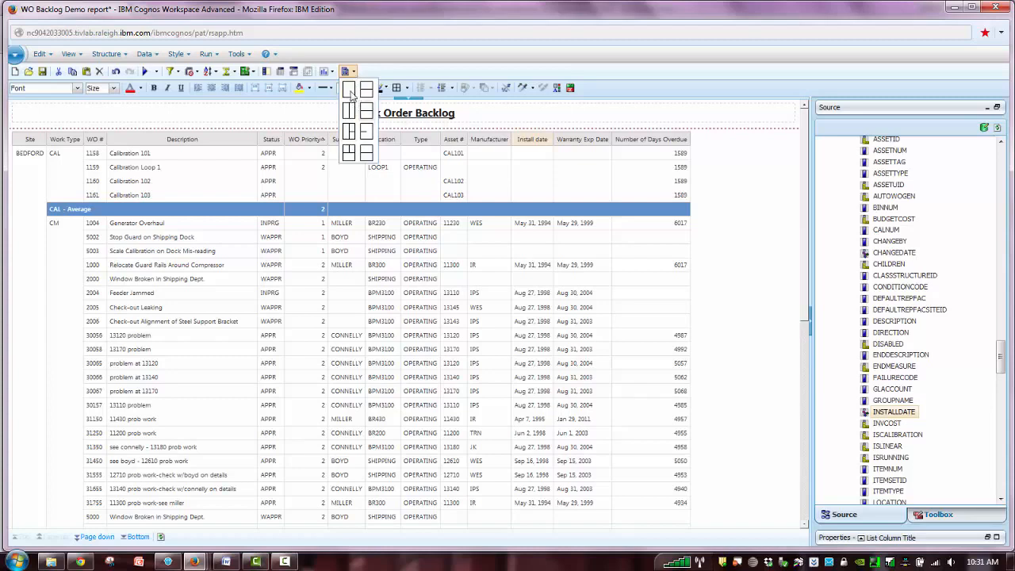
{"action": "left_click", "coordinate": [349, 157]}
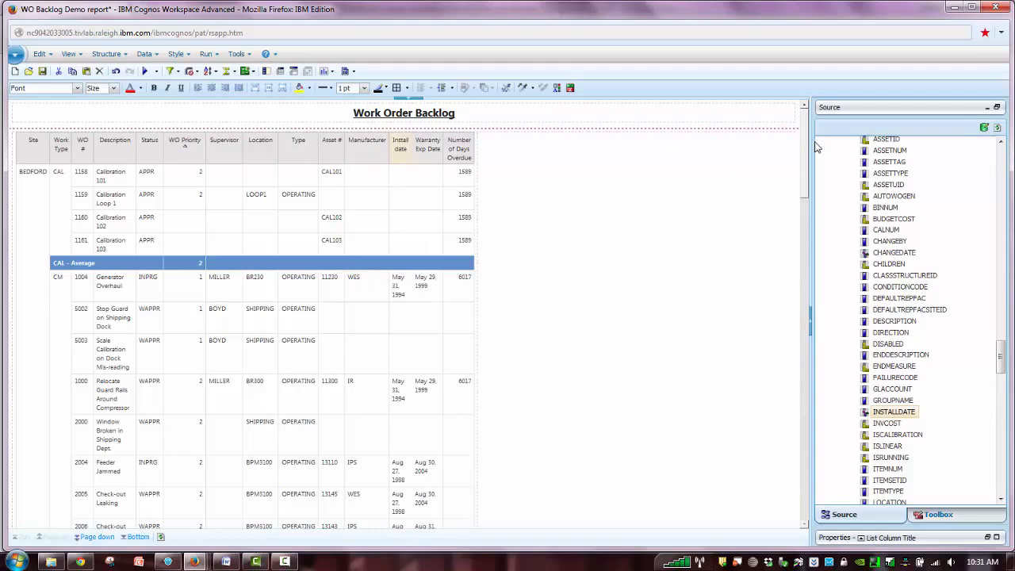
{"action": "mouse_move", "coordinate": [804, 151]}
{"action": "left_mouse_down"}
{"action": "mouse_move", "coordinate": [809, 484]}
{"action": "mouse_move", "coordinate": [804, 137]}
{"action": "left_mouse_up"}
Step: Show the report in Page Design and cut the whole work order list from its upper cell
{"action": "left_click", "coordinate": [82, 58]}
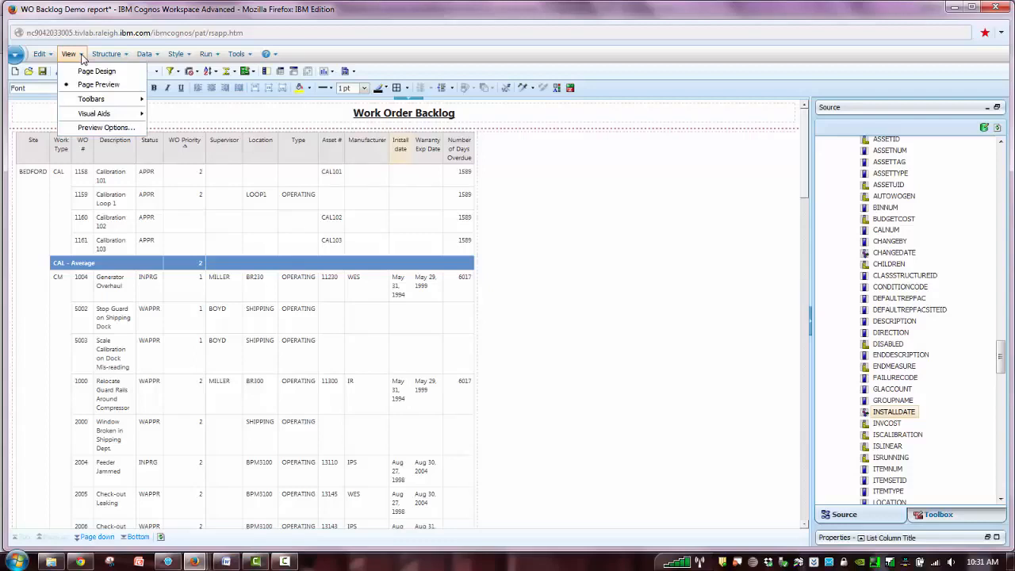
{"action": "left_click", "coordinate": [84, 72]}
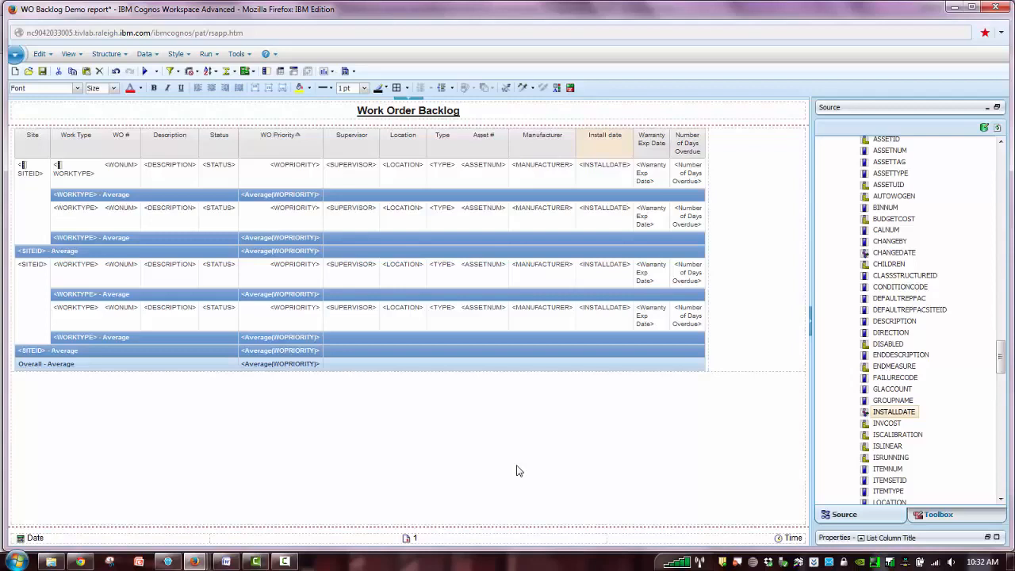
{"action": "left_click", "coordinate": [13, 137]}
{"action": "left_click", "coordinate": [13, 136]}
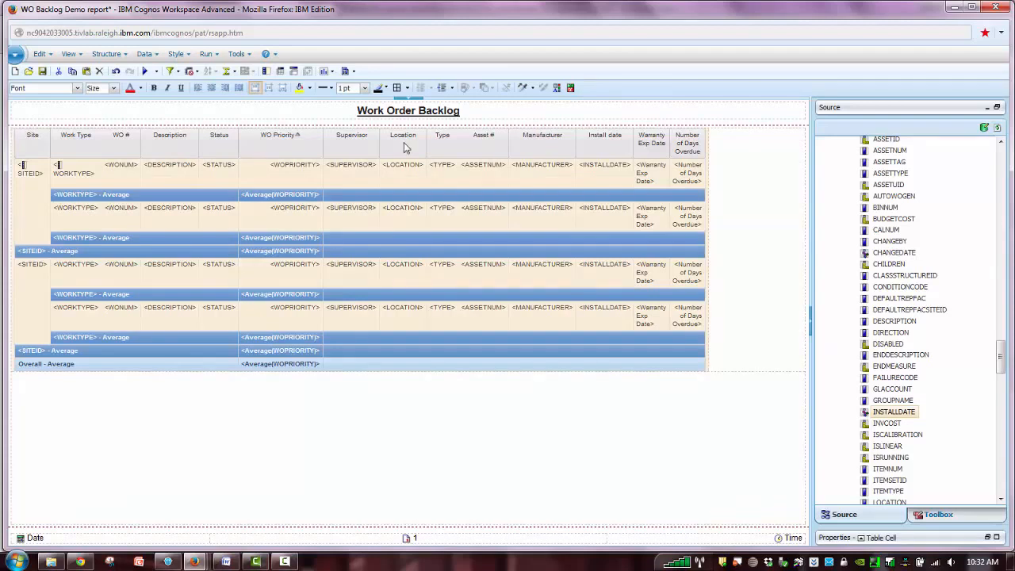
{"action": "left_click", "coordinate": [574, 141]}
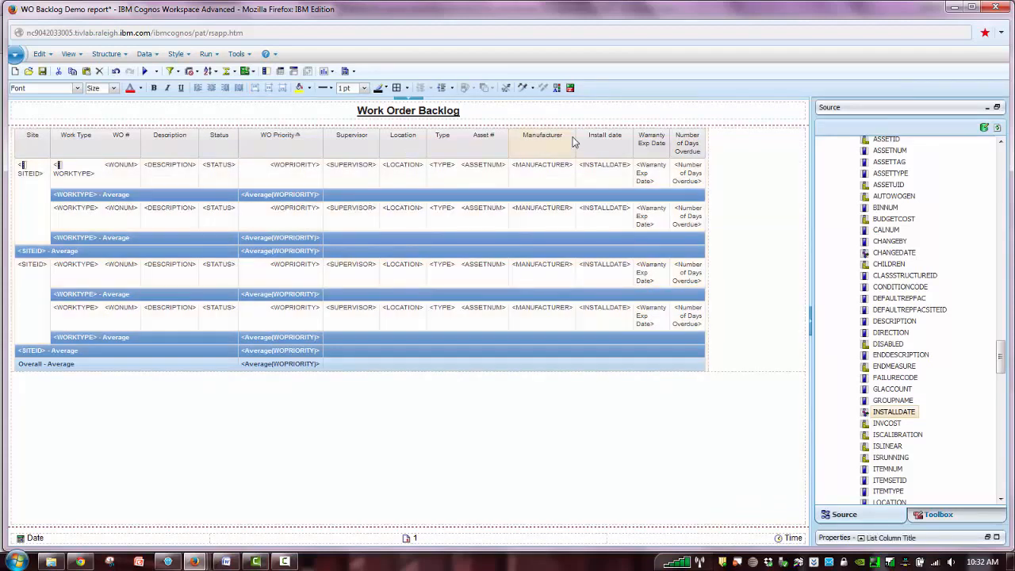
{"action": "left_click", "coordinate": [13, 143]}
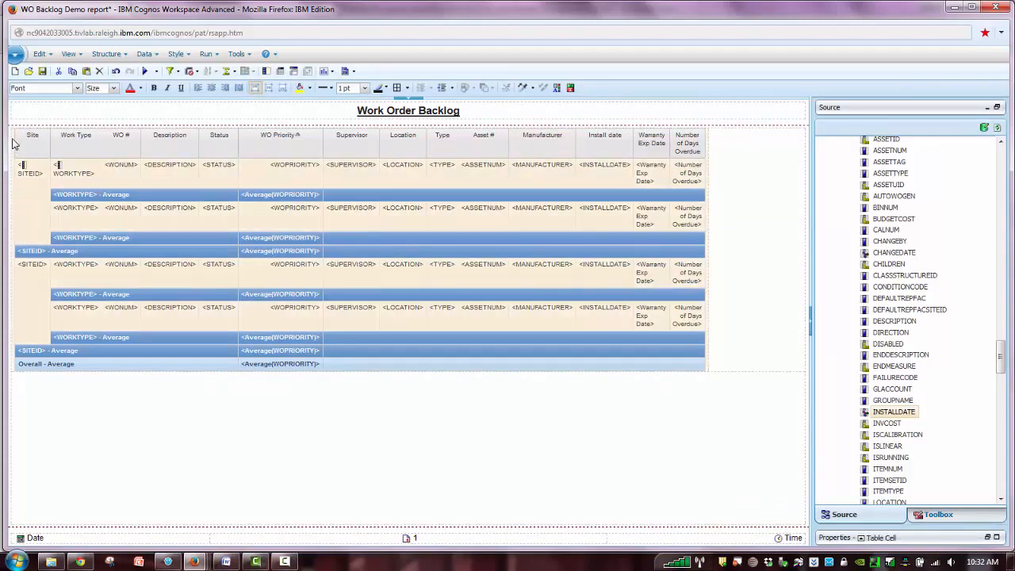
{"action": "left_click", "coordinate": [89, 135]}
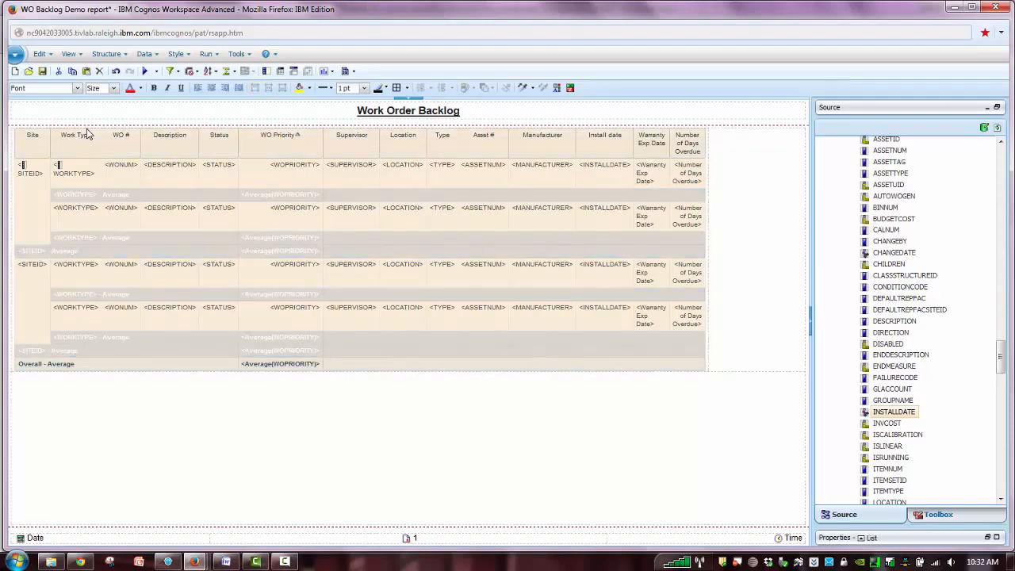
{"action": "right_click", "coordinate": [89, 134]}
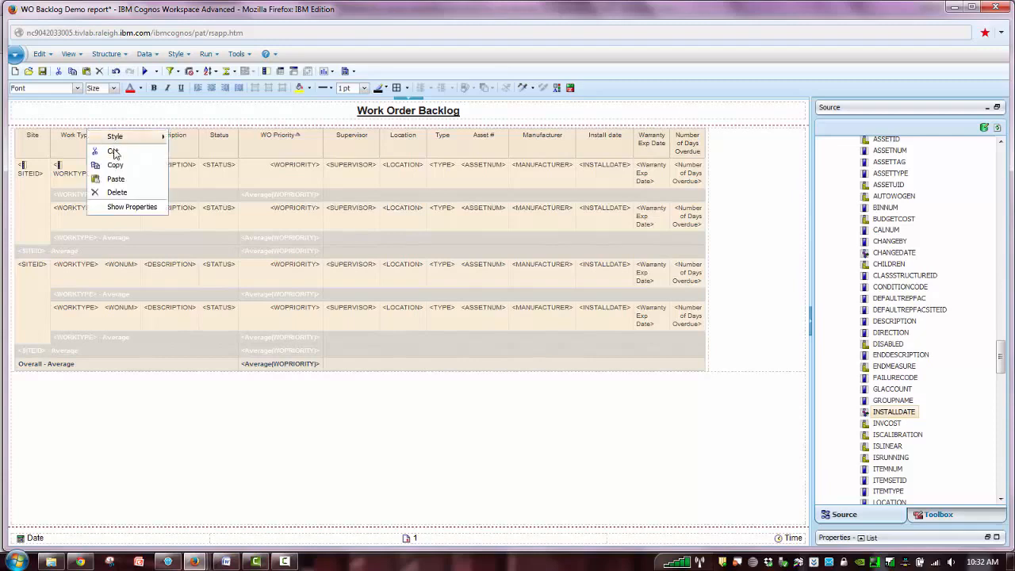
{"action": "left_click", "coordinate": [116, 153]}
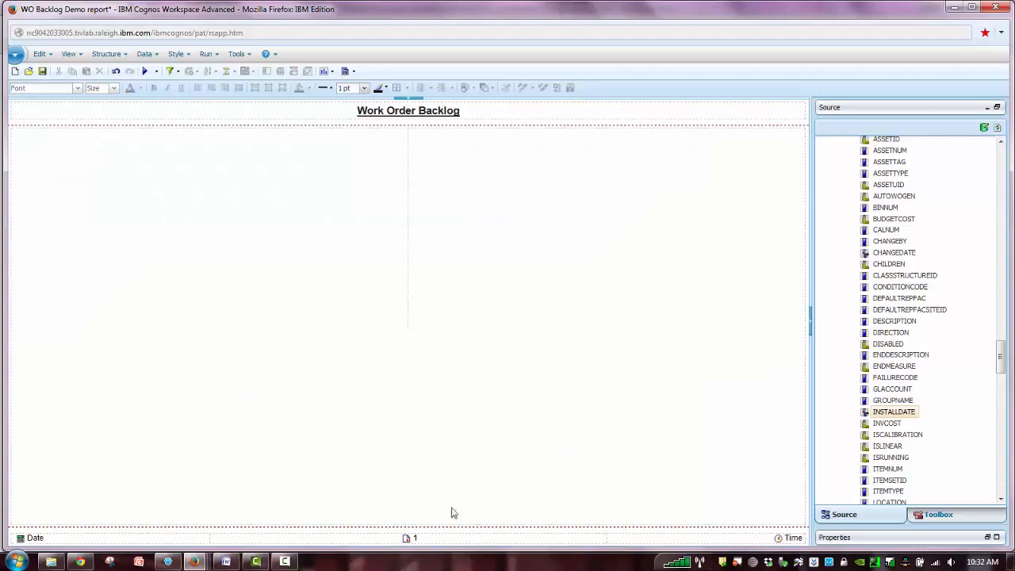
Step: Paste the work order list into the full-width lower cell of the page layout
{"action": "left_click", "coordinate": [379, 532]}
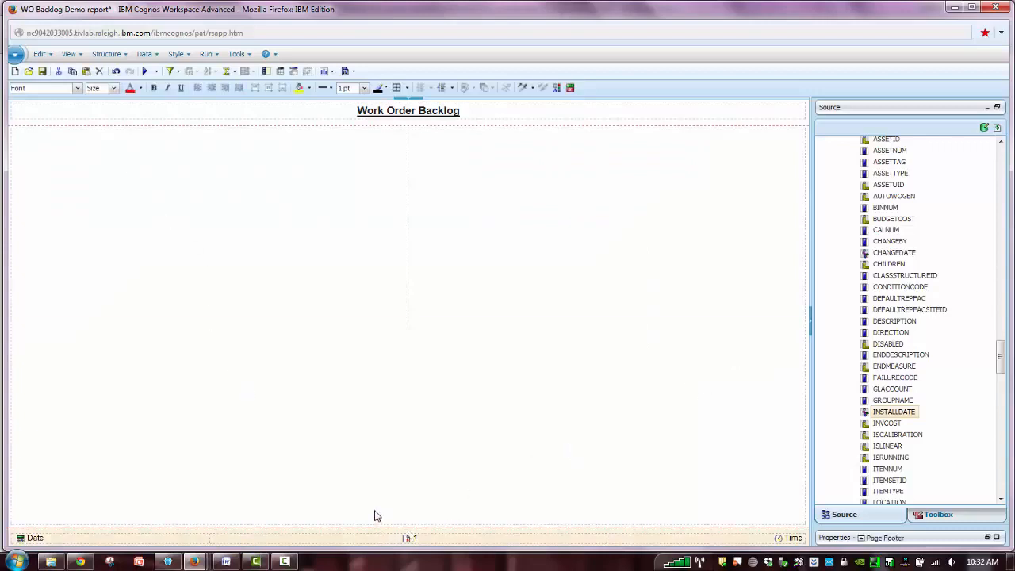
{"action": "left_click", "coordinate": [376, 515]}
{"action": "right_click", "coordinate": [352, 449]}
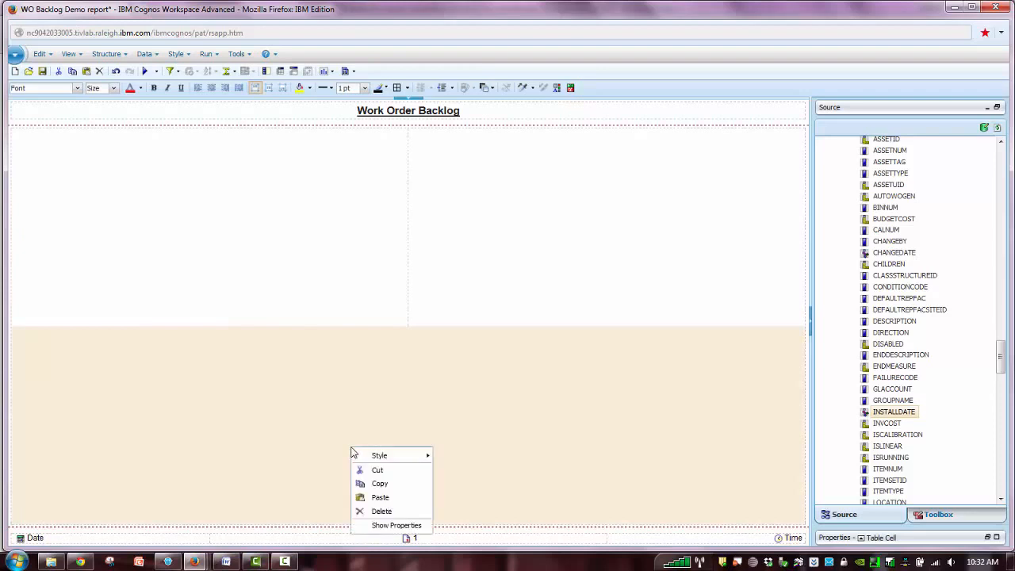
{"action": "left_click", "coordinate": [381, 497]}
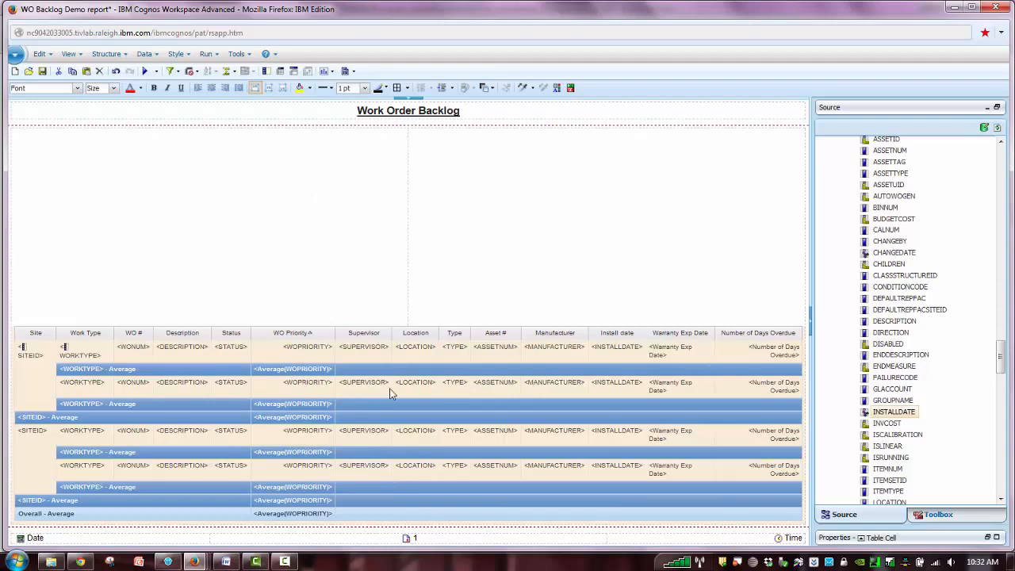
Step: Insert a 100 percent stacked cylinder column chart with a 3-D effect into the upper-left cell of the page layout
{"action": "left_click", "coordinate": [289, 186]}
{"action": "left_click", "coordinate": [479, 198]}
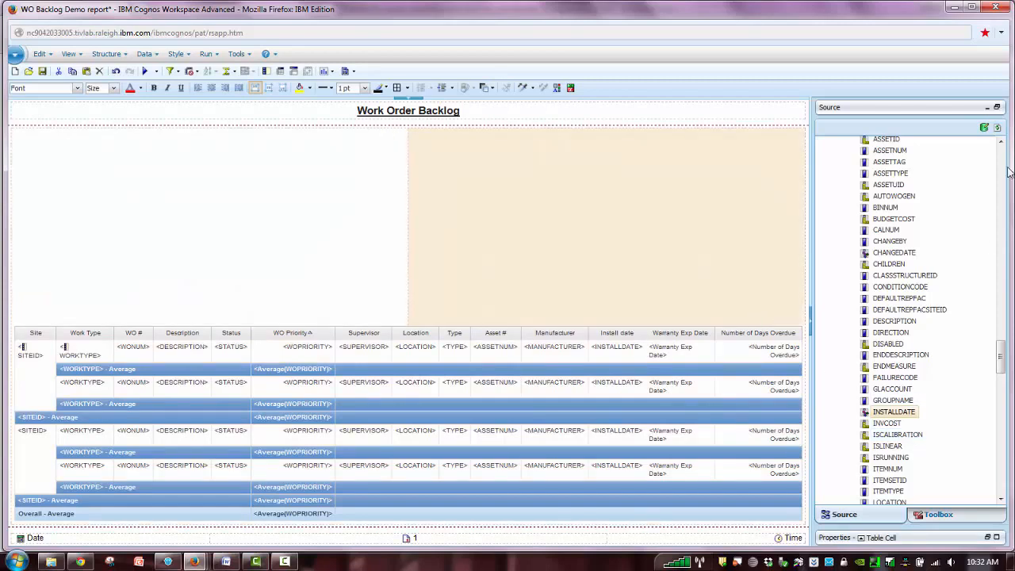
{"action": "scroll", "coordinate": [864, 264], "scroll_direction": "up", "scroll_amount": 15}
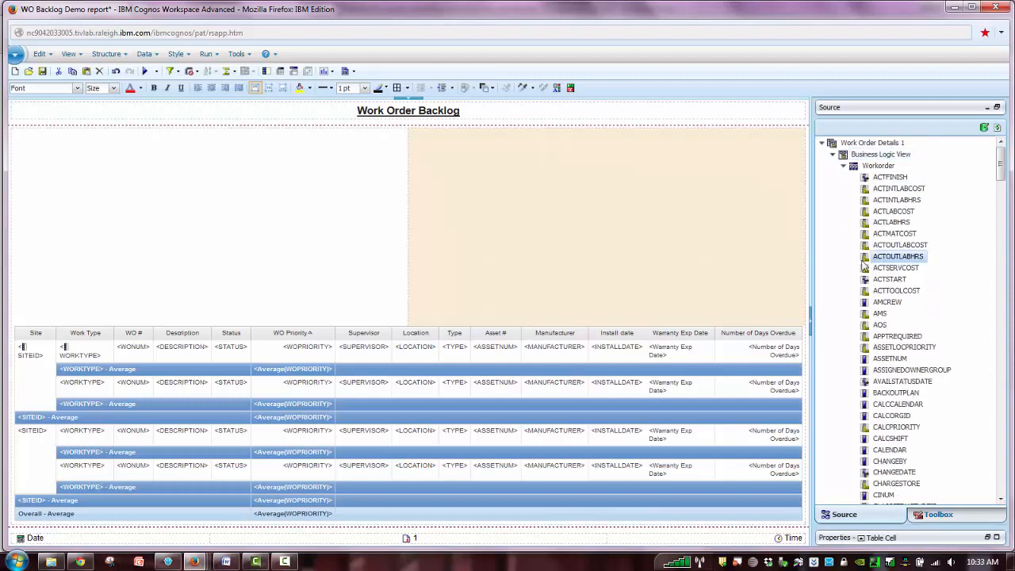
{"action": "left_click", "coordinate": [943, 515]}
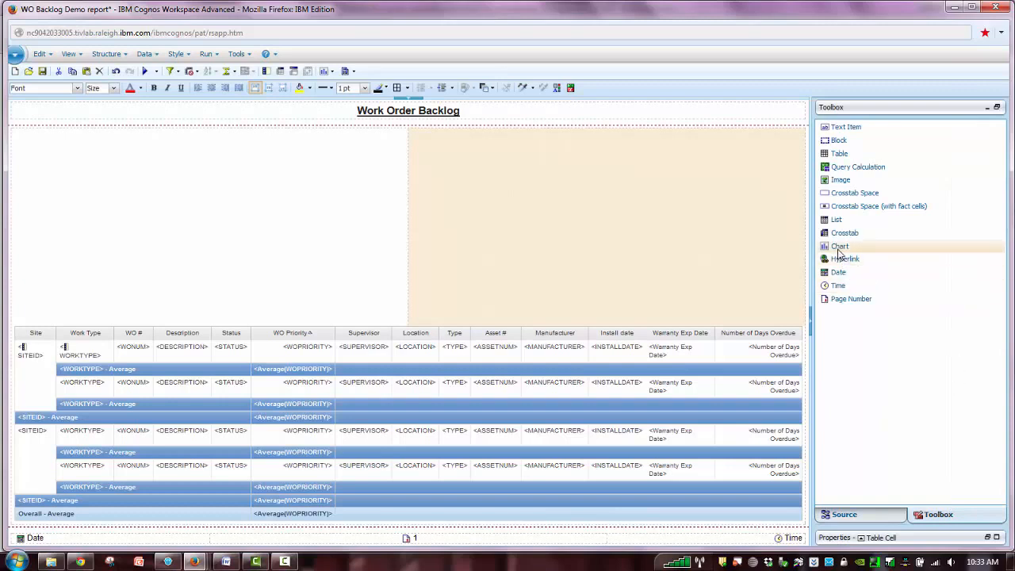
{"action": "left_click_drag", "start_coordinate": [839, 252], "coordinate": [169, 165]}
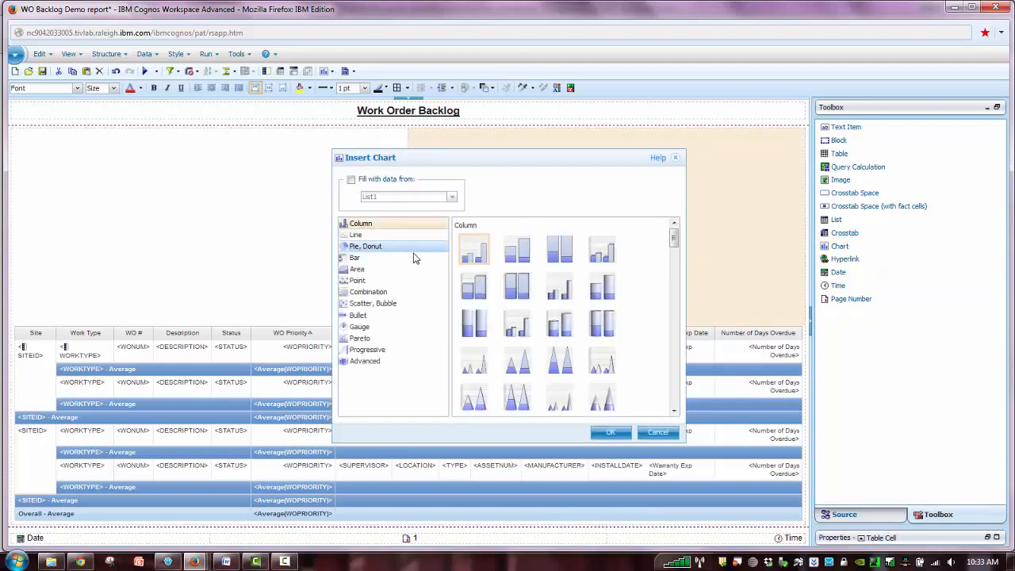
{"action": "left_click", "coordinate": [383, 283]}
{"action": "left_click", "coordinate": [385, 304]}
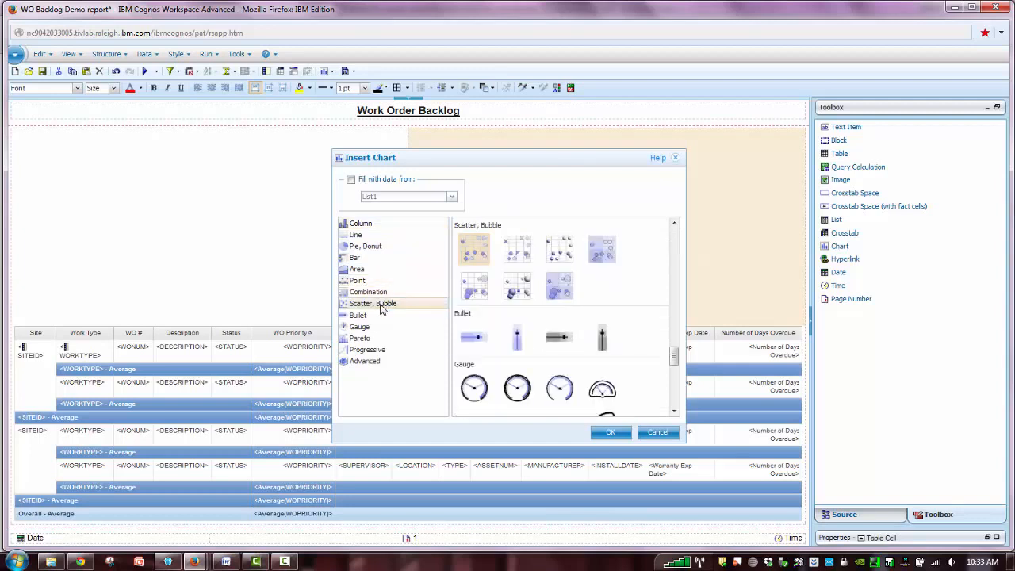
{"action": "left_click", "coordinate": [380, 259]}
{"action": "left_click", "coordinate": [378, 229]}
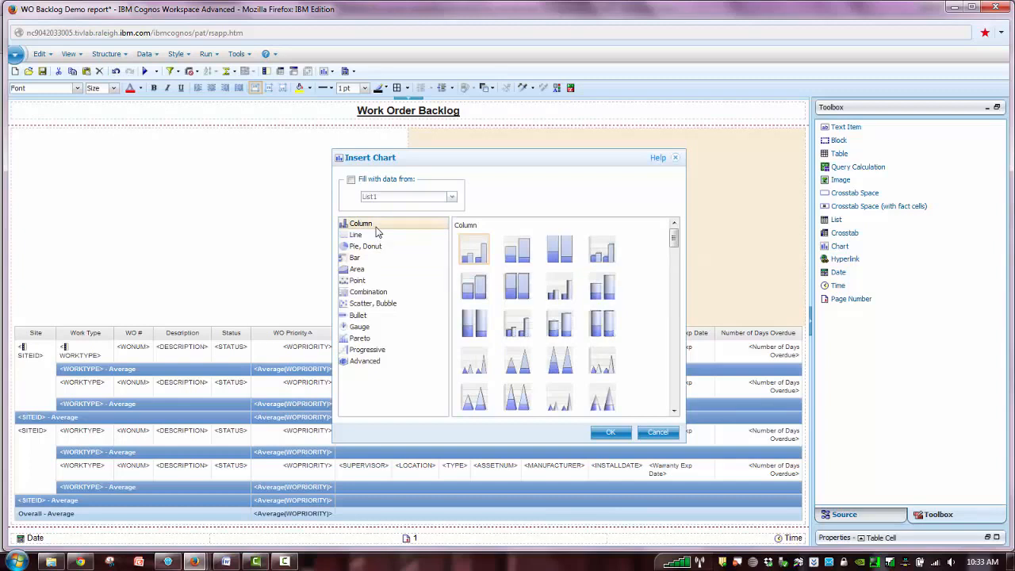
{"action": "left_click", "coordinate": [600, 334]}
{"action": "left_click", "coordinate": [616, 435]}
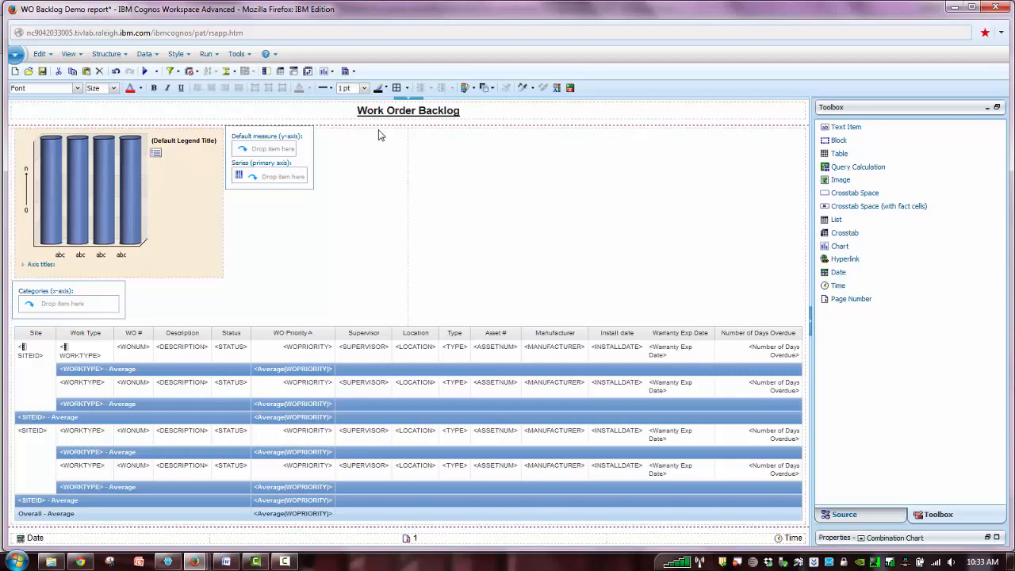
Step: Add ESTATAPPRLABCOST from the Workorder fields as the chart's default measure on the y-axis
{"action": "left_click", "coordinate": [290, 151]}
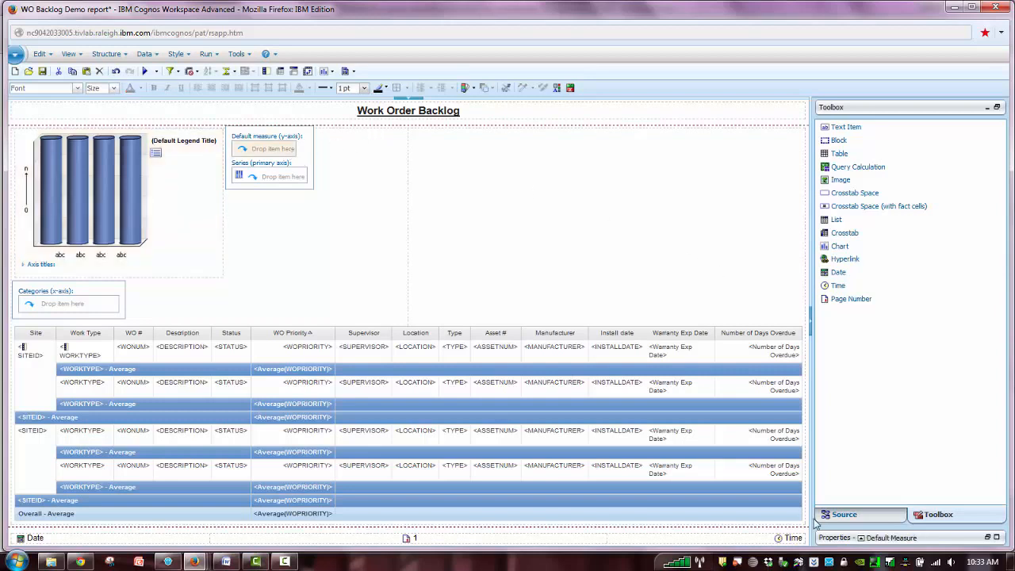
{"action": "left_click", "coordinate": [845, 515]}
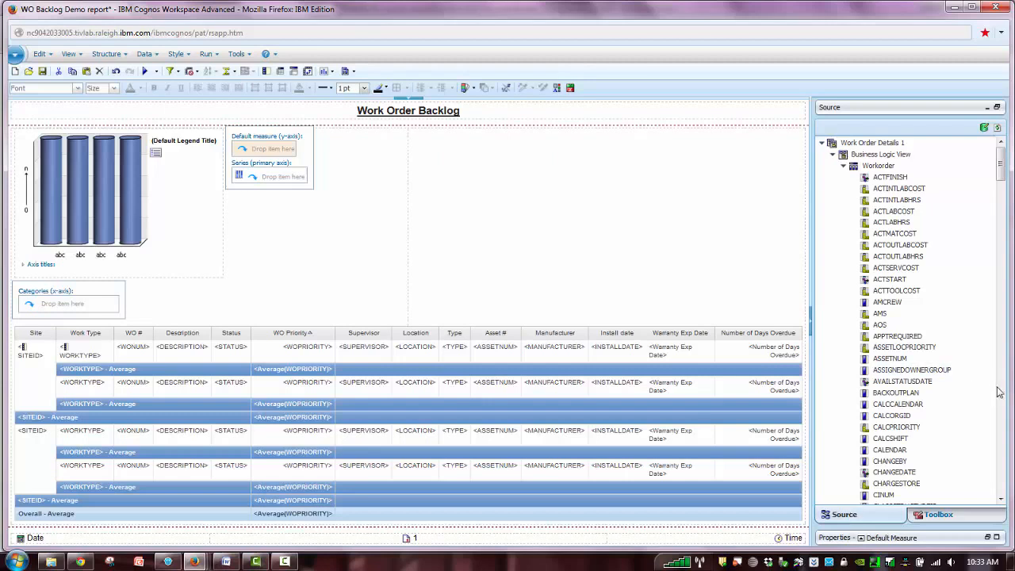
{"action": "left_click", "coordinate": [1002, 413]}
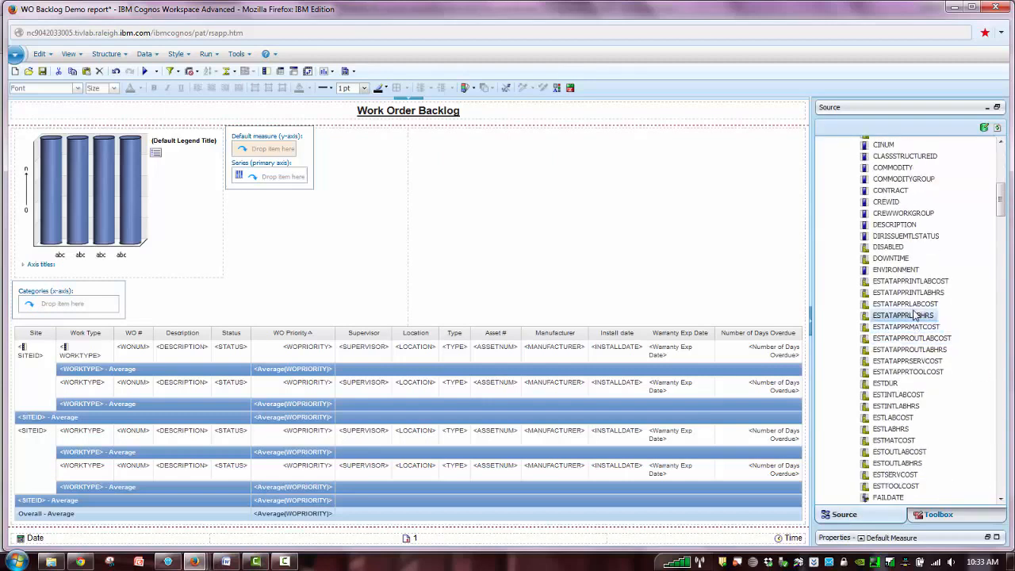
{"action": "left_click", "coordinate": [912, 307]}
{"action": "left_click_drag", "start_coordinate": [912, 307], "coordinate": [270, 149]}
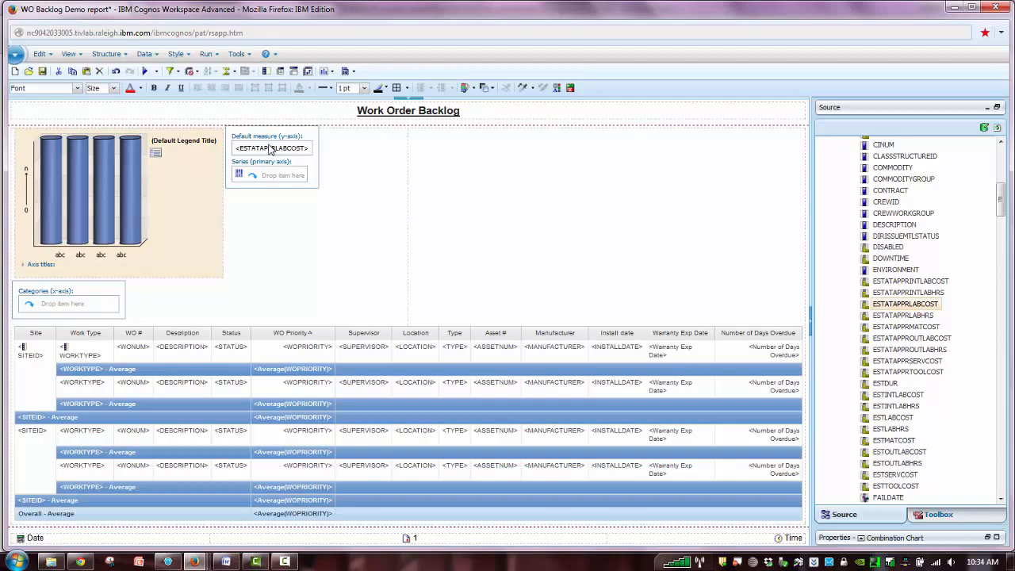
Step: Add the work order's WORKTYPE field as the chart's primary axis series
{"action": "left_click", "coordinate": [1002, 485]}
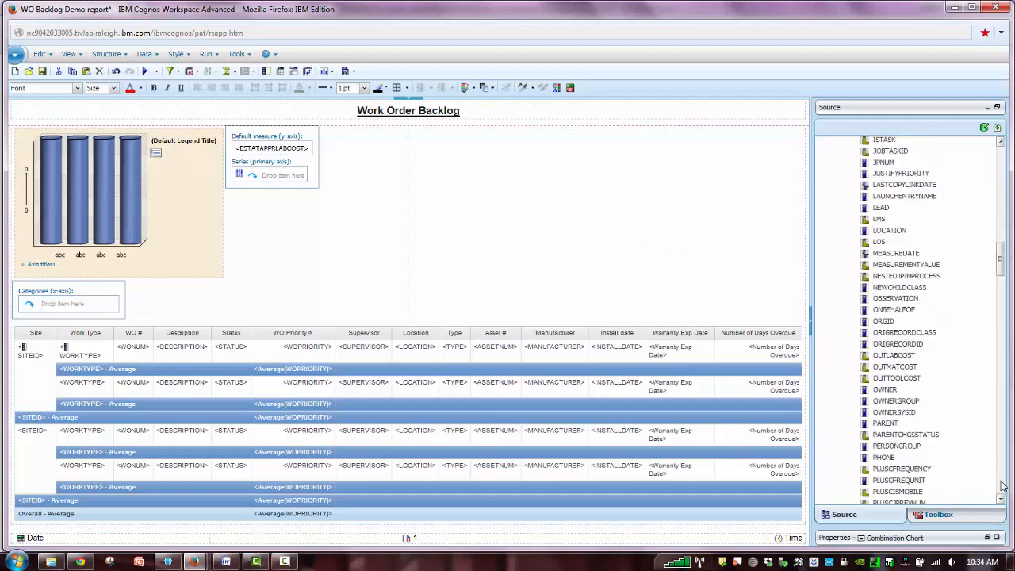
{"action": "left_click", "coordinate": [1001, 485]}
{"action": "left_click_drag", "start_coordinate": [890, 232], "coordinate": [283, 179]}
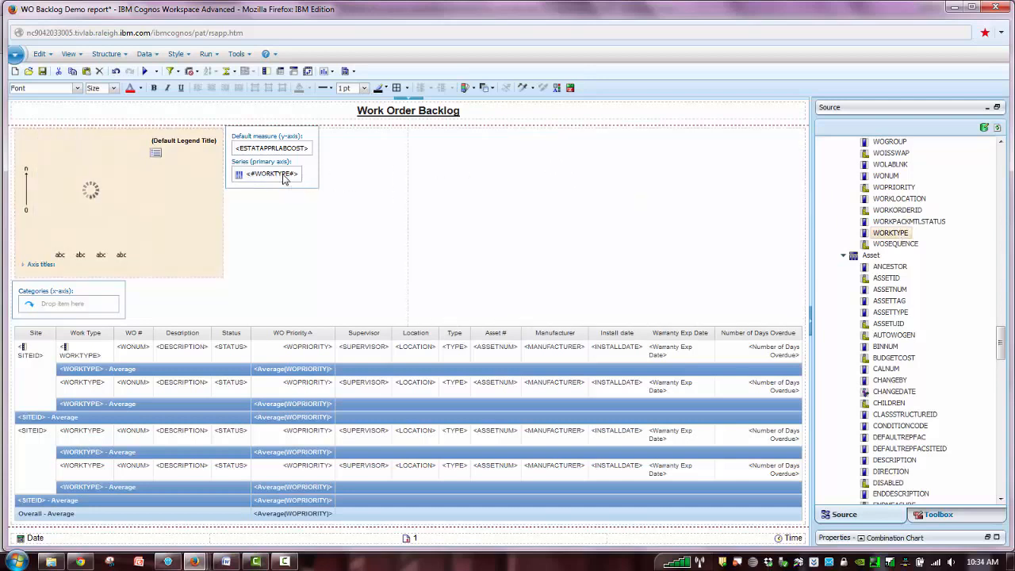
Step: Add the work order's STATUS field as the chart's x-axis category
{"action": "left_click", "coordinate": [87, 314]}
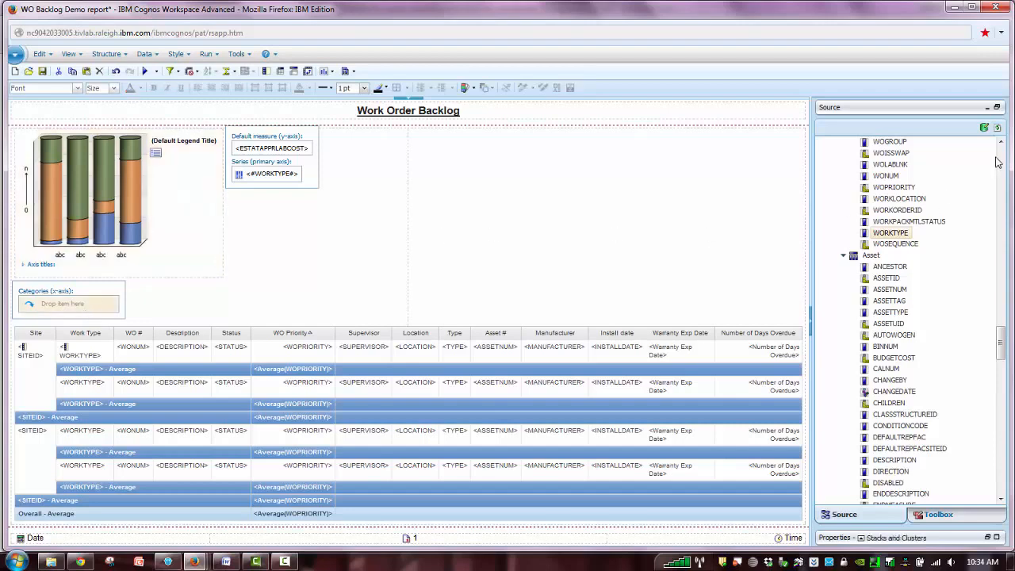
{"action": "left_click", "coordinate": [1000, 142]}
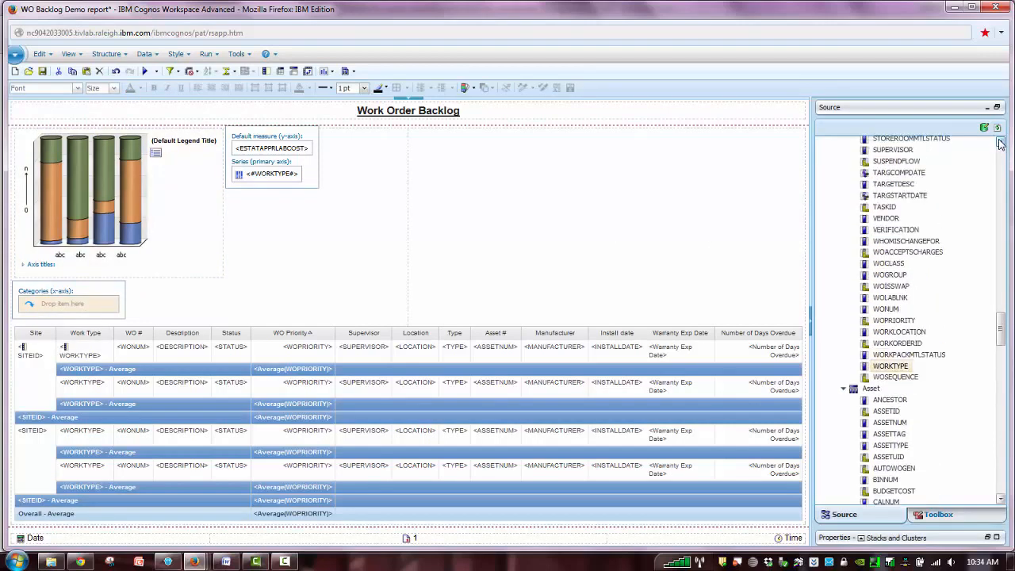
{"action": "left_click_drag", "start_coordinate": [885, 169], "coordinate": [86, 314]}
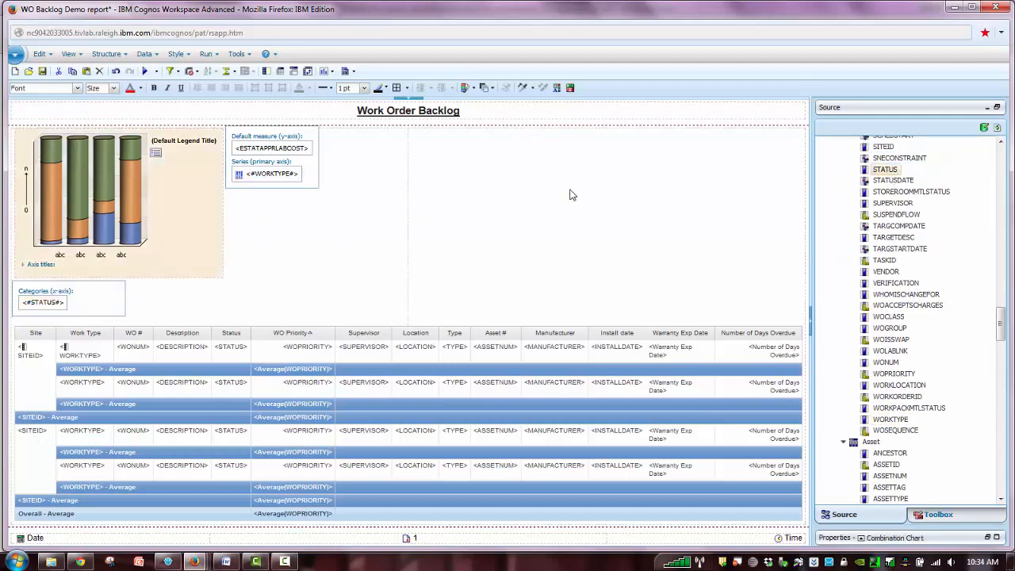
Step: Replace the chart's STATUS category on the x-axis with the SITEID field
{"action": "left_click", "coordinate": [864, 148]}
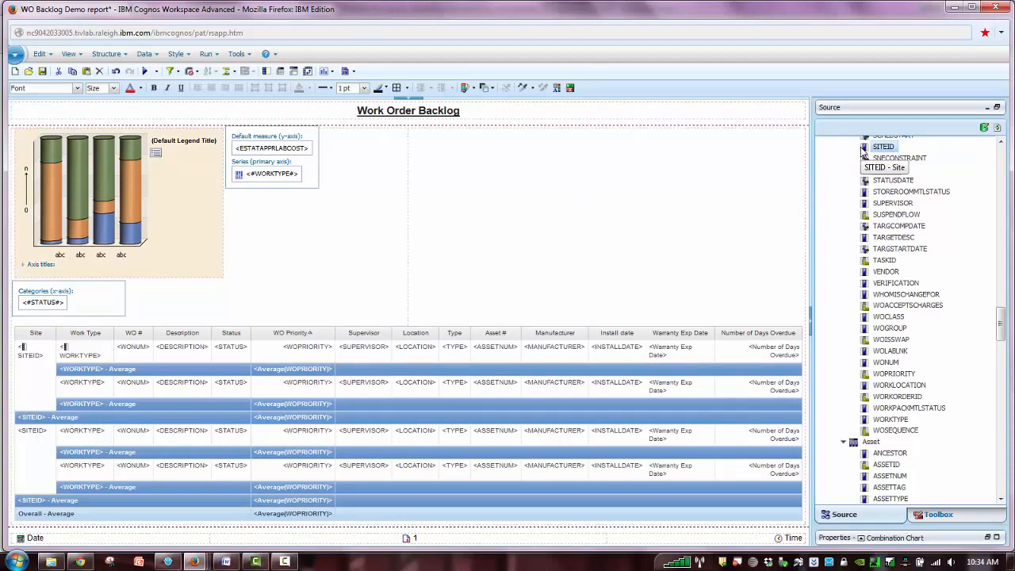
{"action": "left_click_drag", "start_coordinate": [864, 153], "coordinate": [53, 307]}
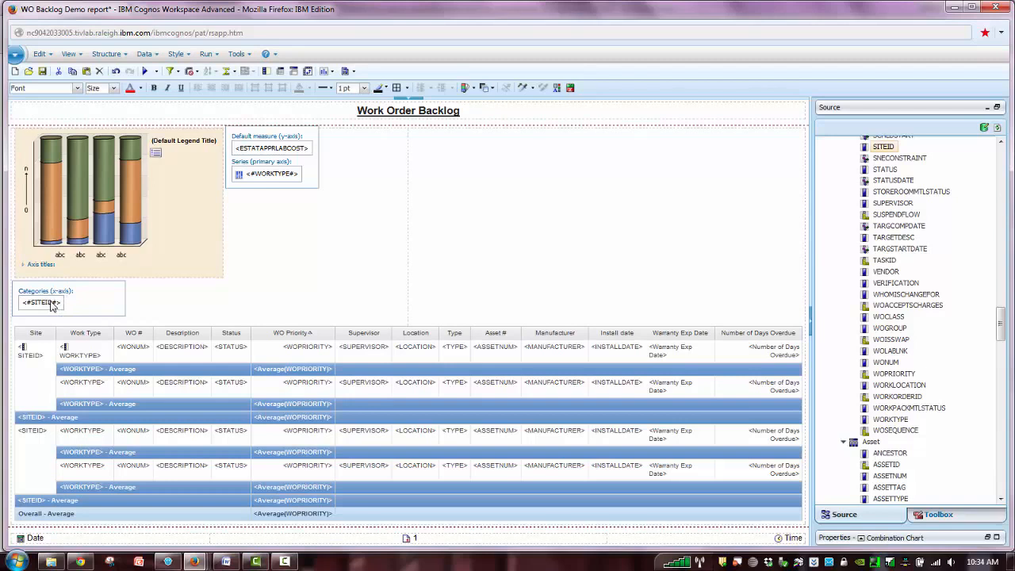
{"action": "left_click", "coordinate": [115, 71]}
{"action": "left_click_drag", "start_coordinate": [884, 151], "coordinate": [54, 310]}
Step: Preview the report page with live data to check the new chart, and return to the page design
{"action": "left_click", "coordinate": [71, 54]}
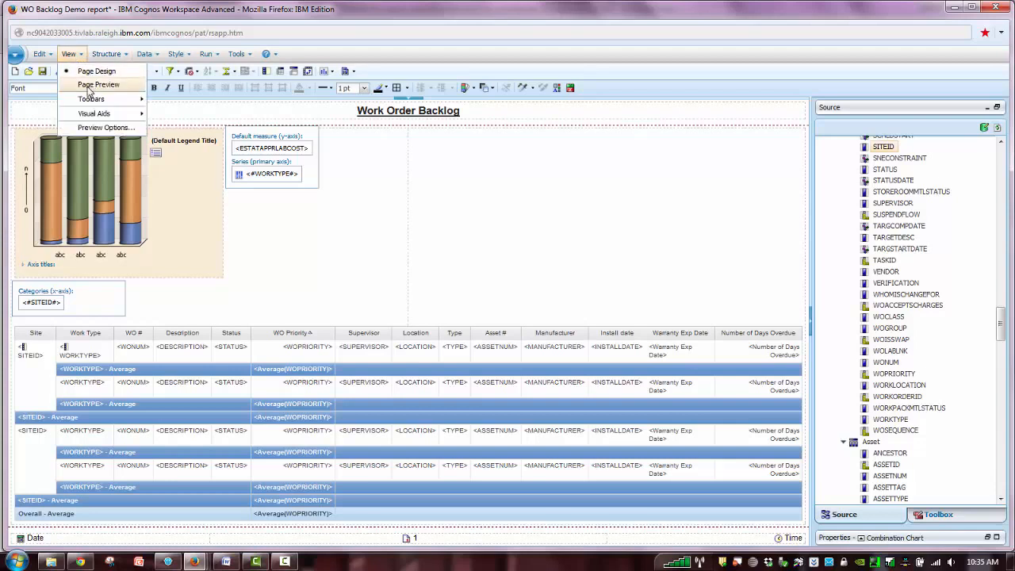
{"action": "left_click", "coordinate": [89, 85]}
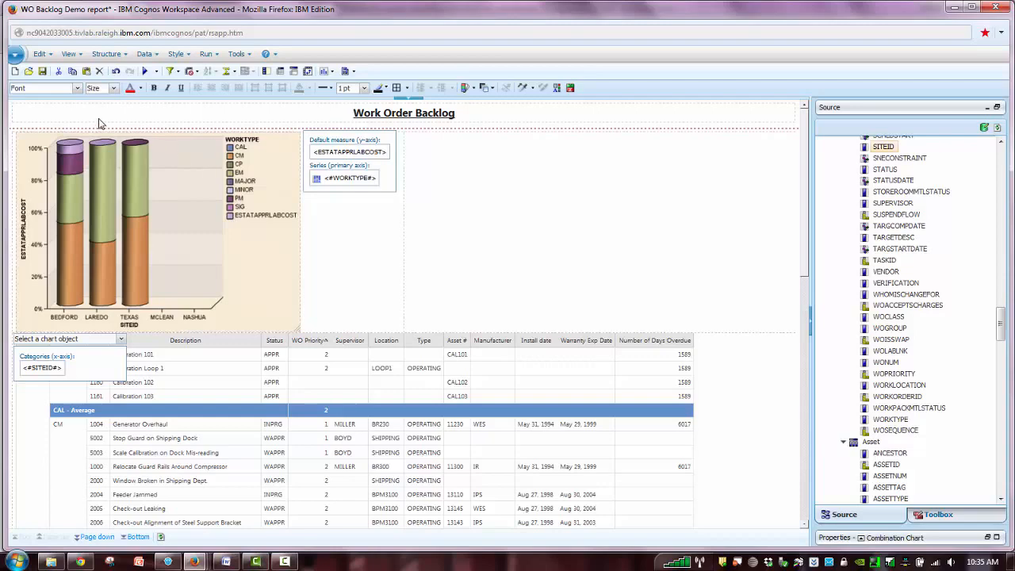
{"action": "left_click", "coordinate": [70, 54]}
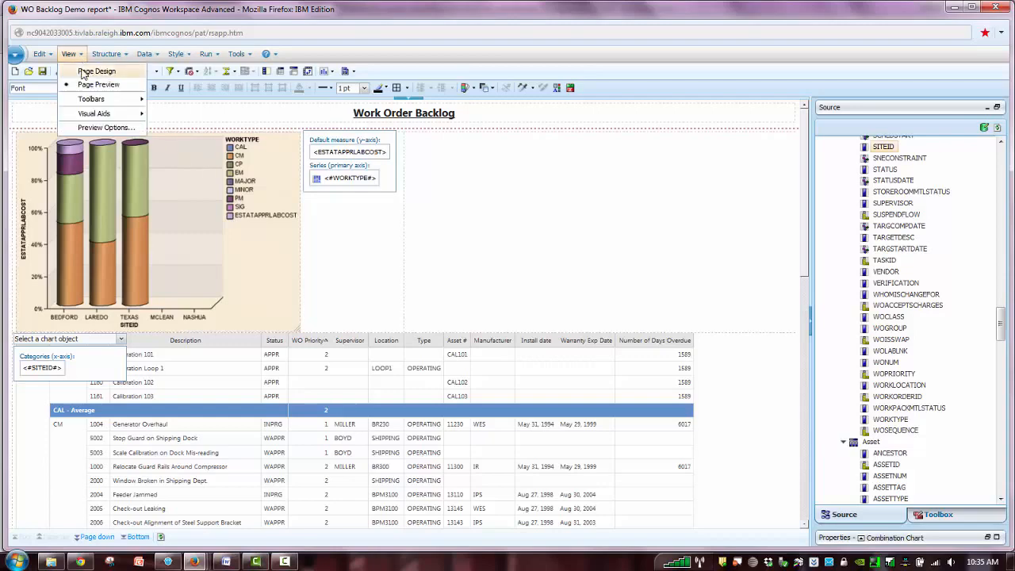
{"action": "left_click", "coordinate": [82, 72]}
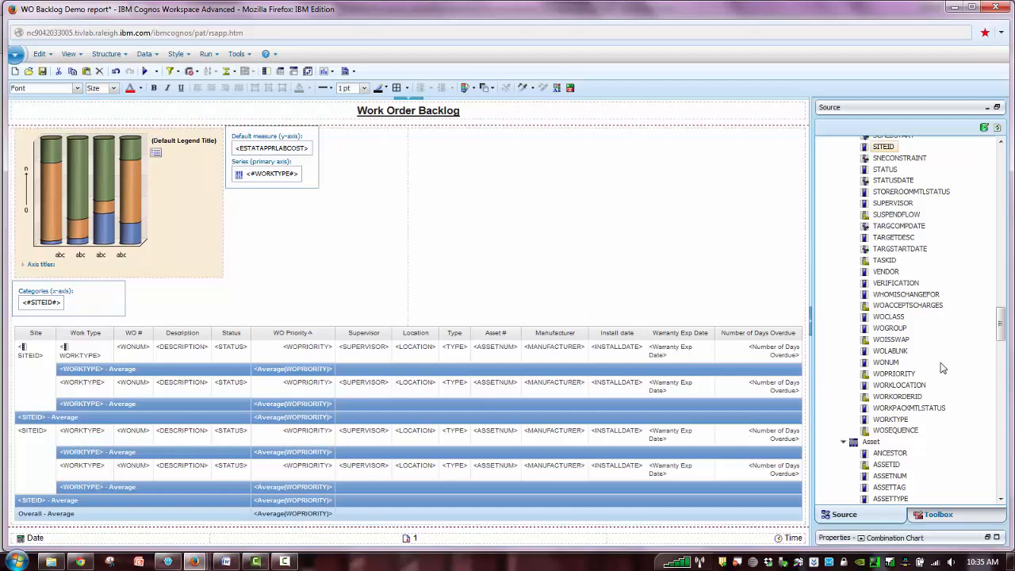
Step: Filter the report on SITEID to show only the values BEDFORD, TEXAS and LAREDO
{"action": "right_click", "coordinate": [885, 149]}
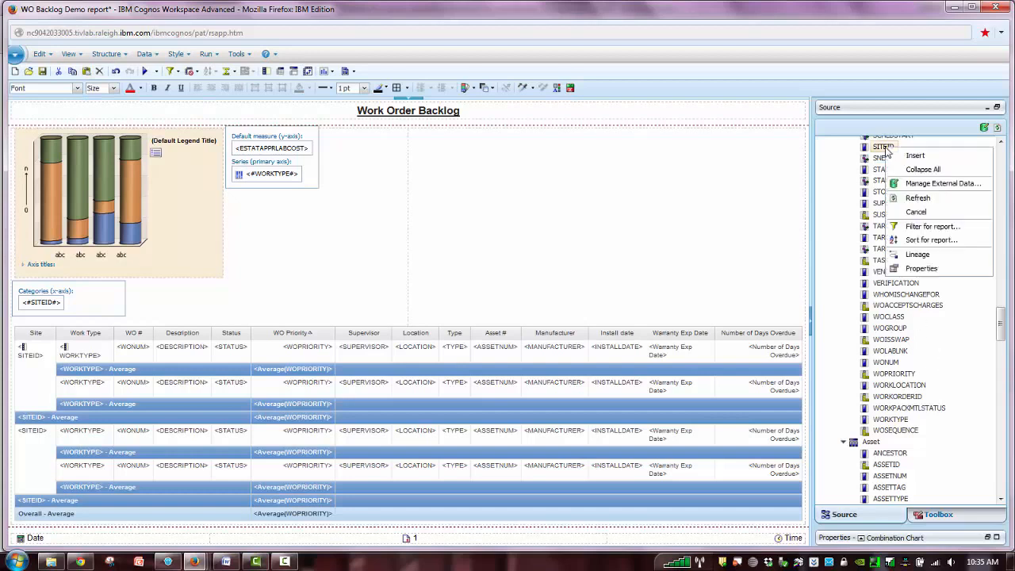
{"action": "left_click", "coordinate": [922, 228]}
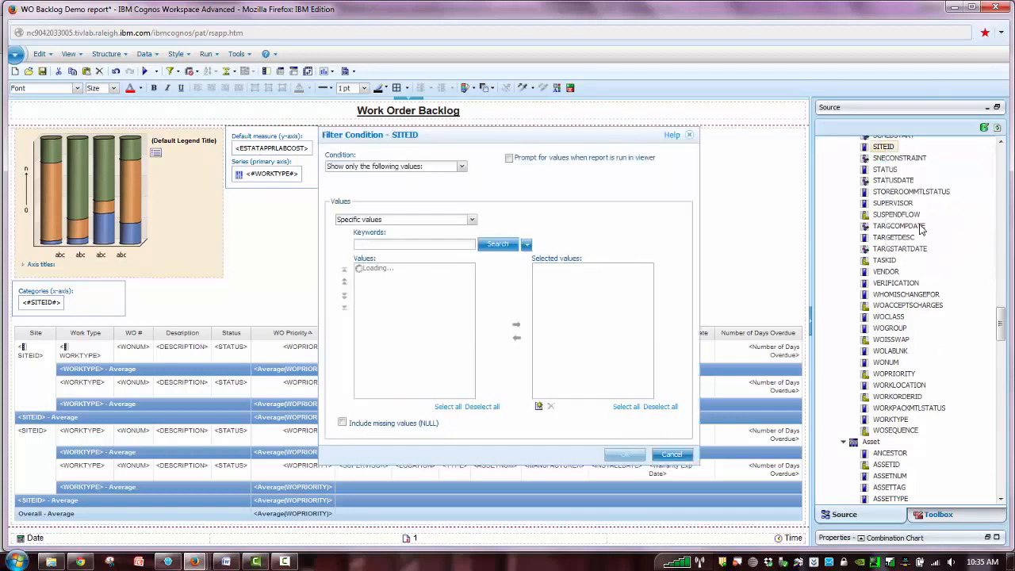
{"action": "left_click", "coordinate": [369, 269]}
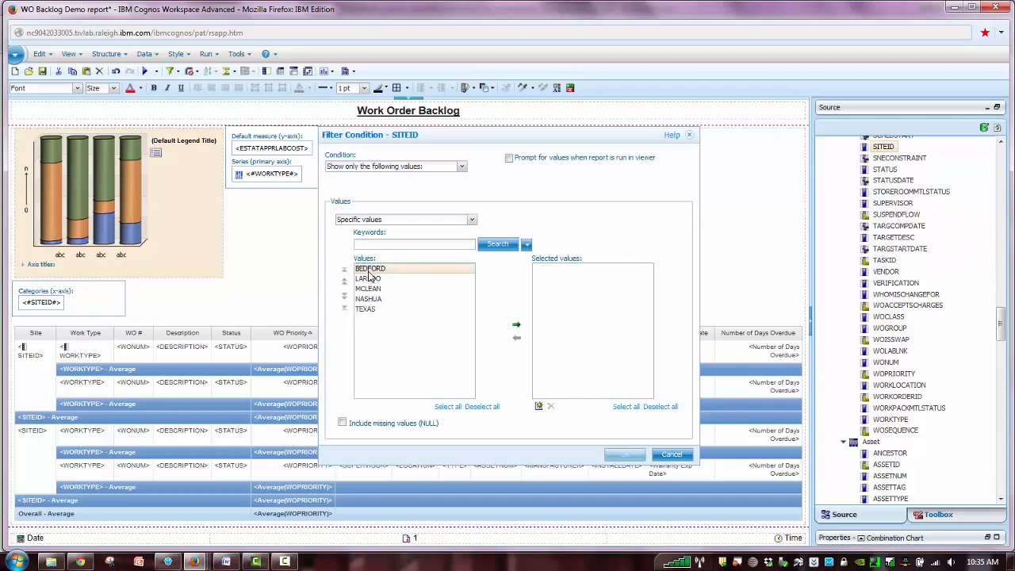
{"action": "left_click", "coordinate": [515, 324]}
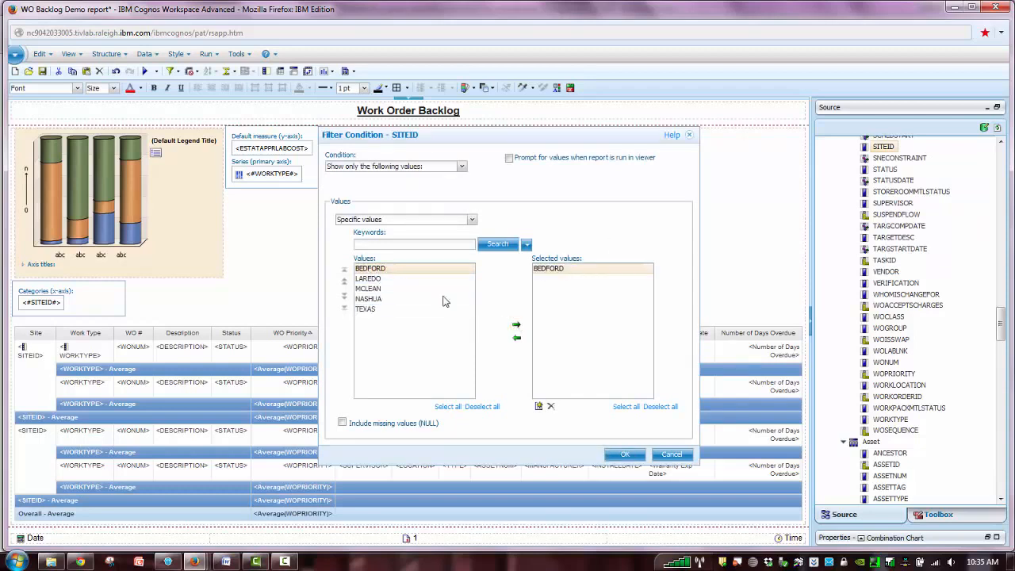
{"action": "left_click", "coordinate": [392, 280]}
{"action": "left_click", "coordinate": [379, 309]}
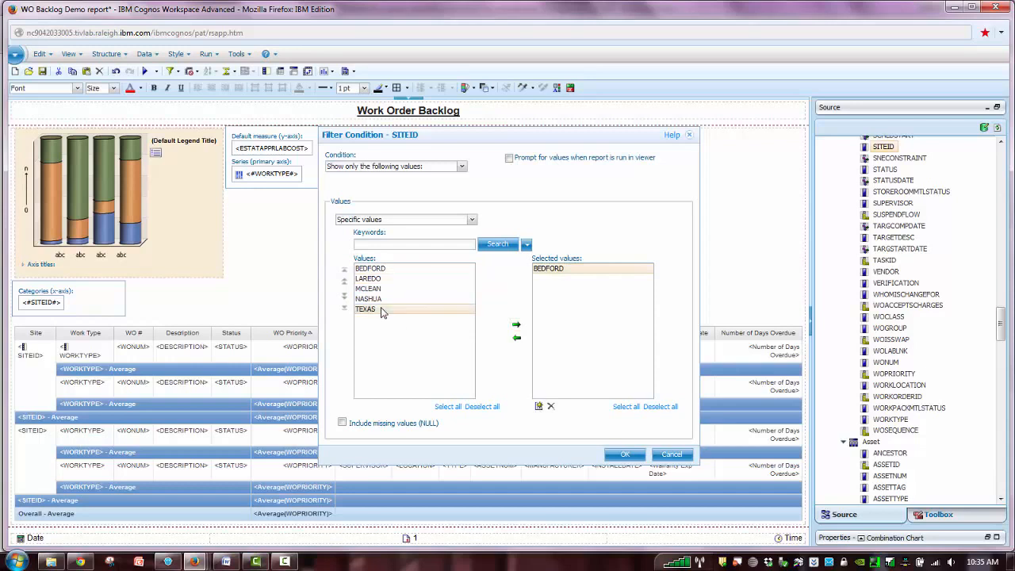
{"action": "left_click", "coordinate": [515, 325]}
{"action": "left_click", "coordinate": [386, 283]}
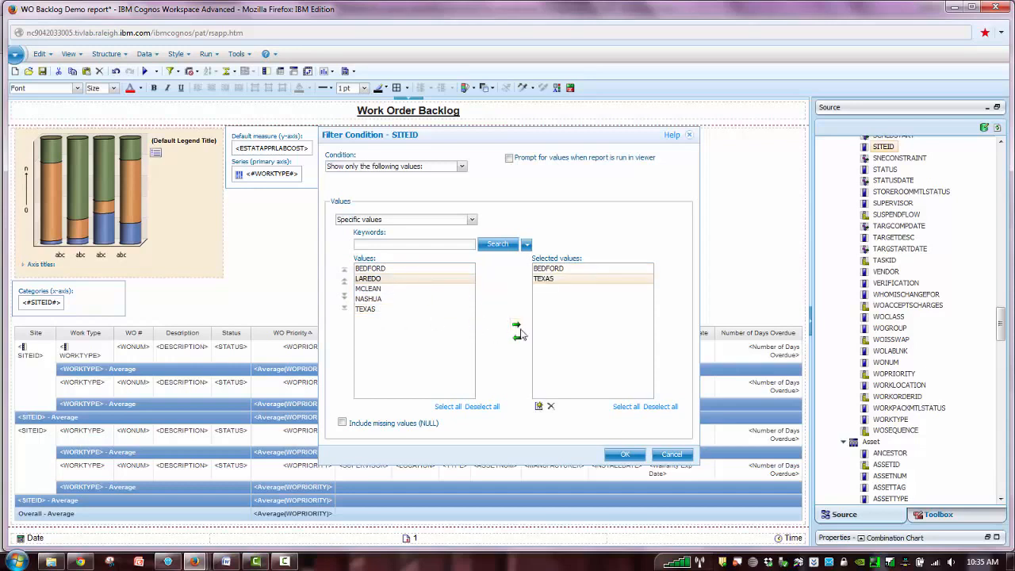
{"action": "left_click", "coordinate": [516, 324]}
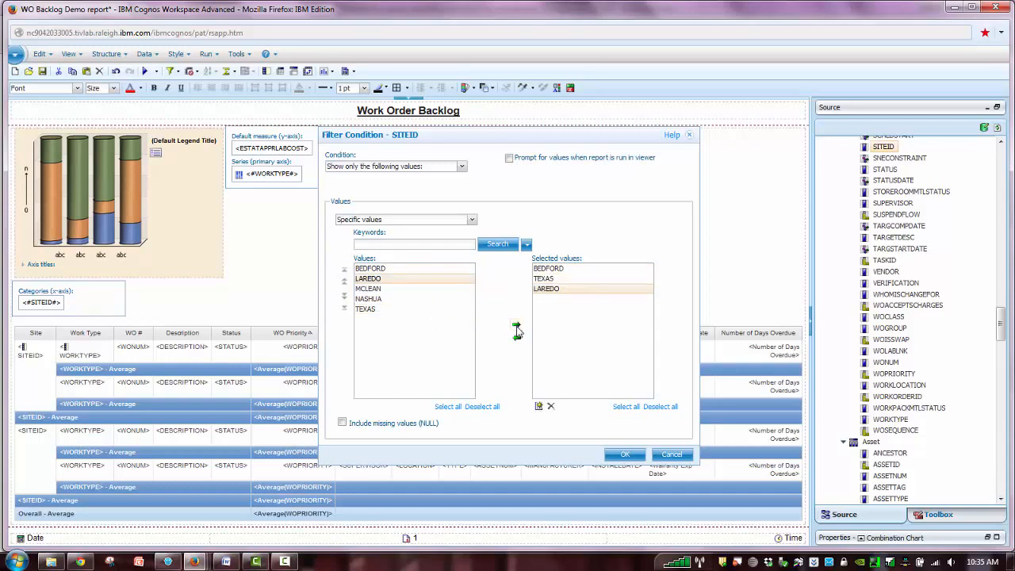
{"action": "left_click", "coordinate": [625, 454]}
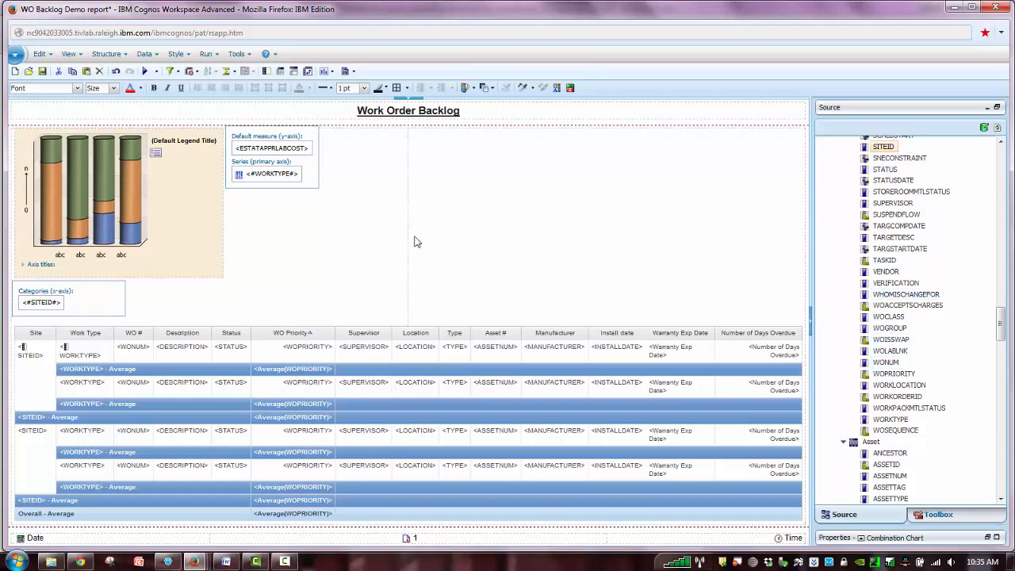
Step: Filter the report on WORKTYPE to show only the values CAL, CM, EM and PM
{"action": "left_click", "coordinate": [287, 182]}
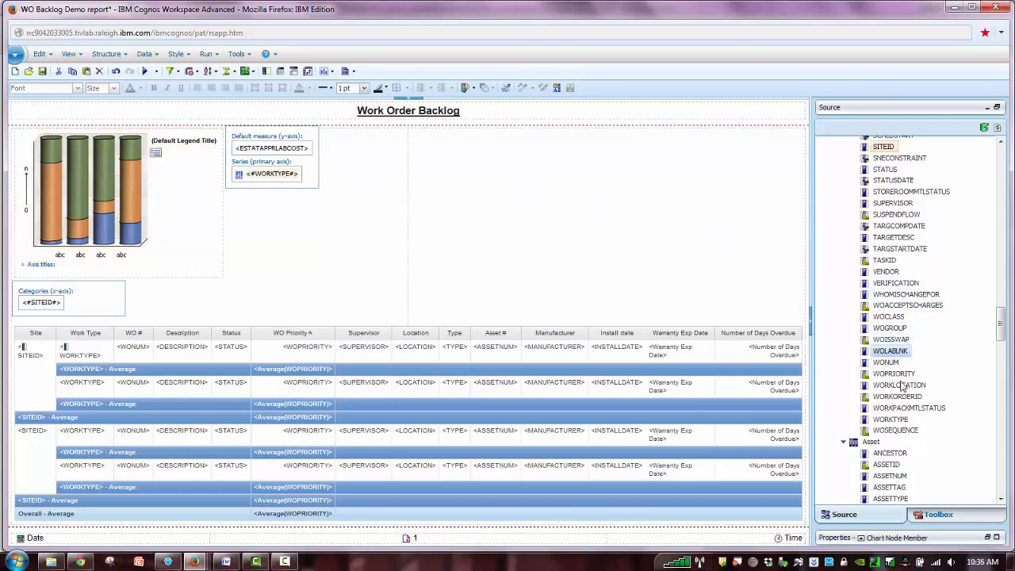
{"action": "right_click", "coordinate": [898, 422]}
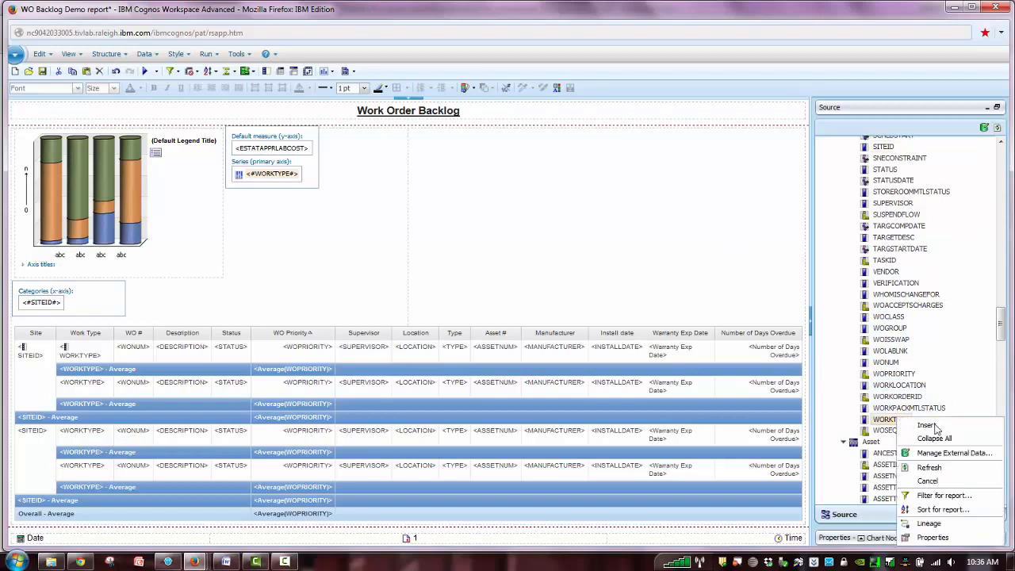
{"action": "left_click", "coordinate": [943, 496]}
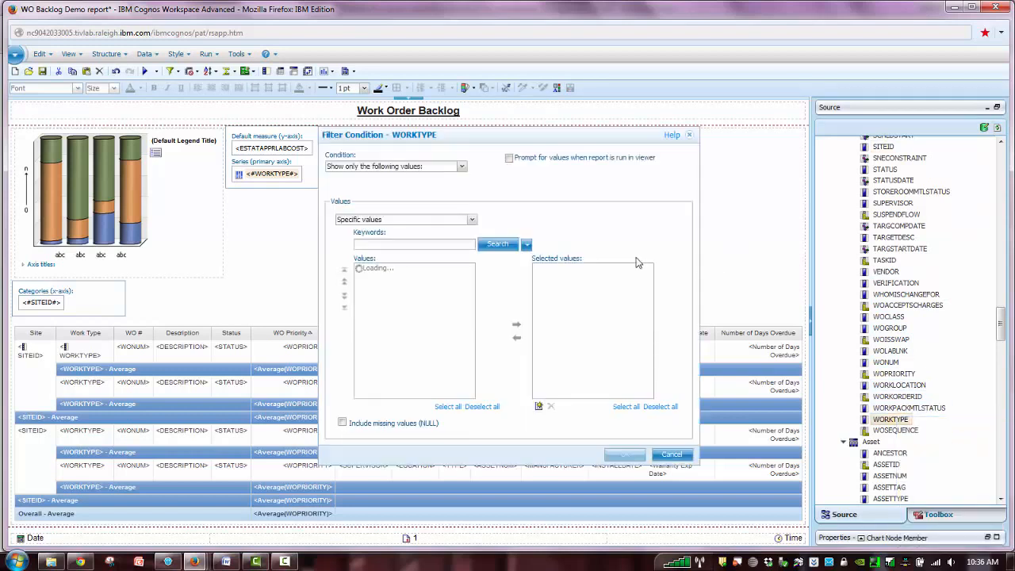
{"action": "left_click", "coordinate": [421, 270]}
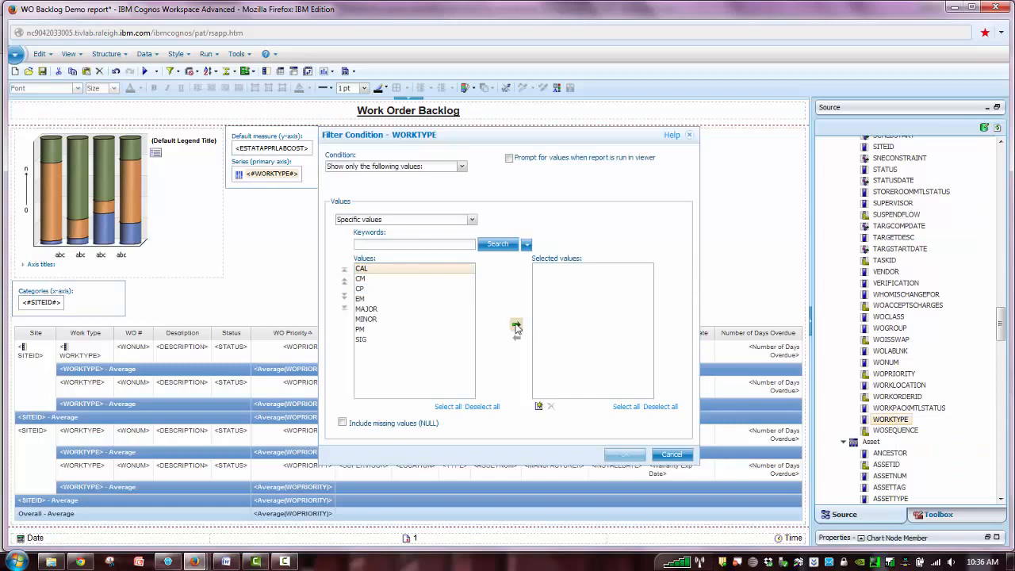
{"action": "left_click", "coordinate": [517, 324]}
{"action": "left_click", "coordinate": [421, 279]}
{"action": "left_click", "coordinate": [516, 324]}
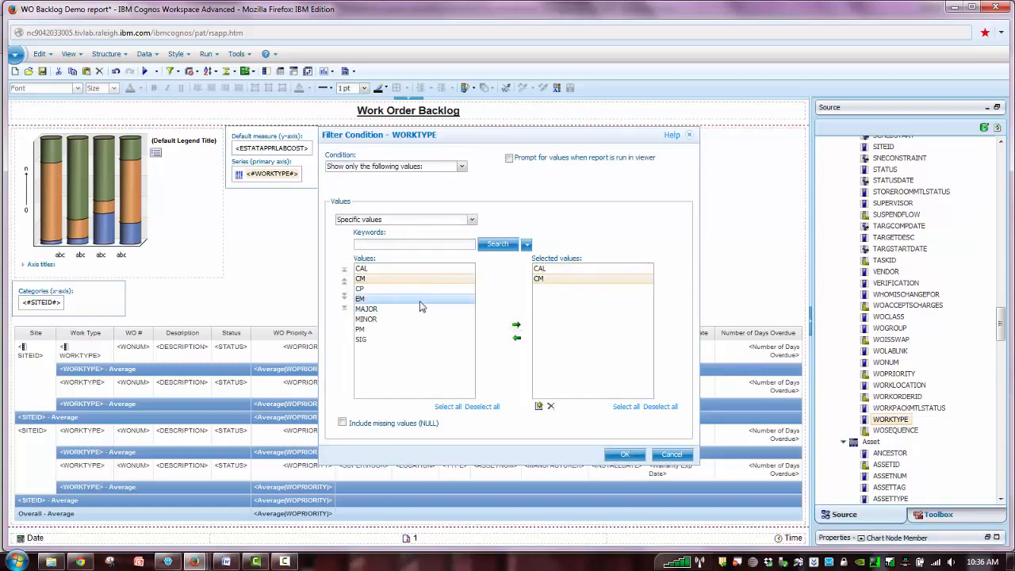
{"action": "left_click", "coordinate": [420, 299]}
{"action": "left_click", "coordinate": [516, 324]}
{"action": "left_click", "coordinate": [430, 329]}
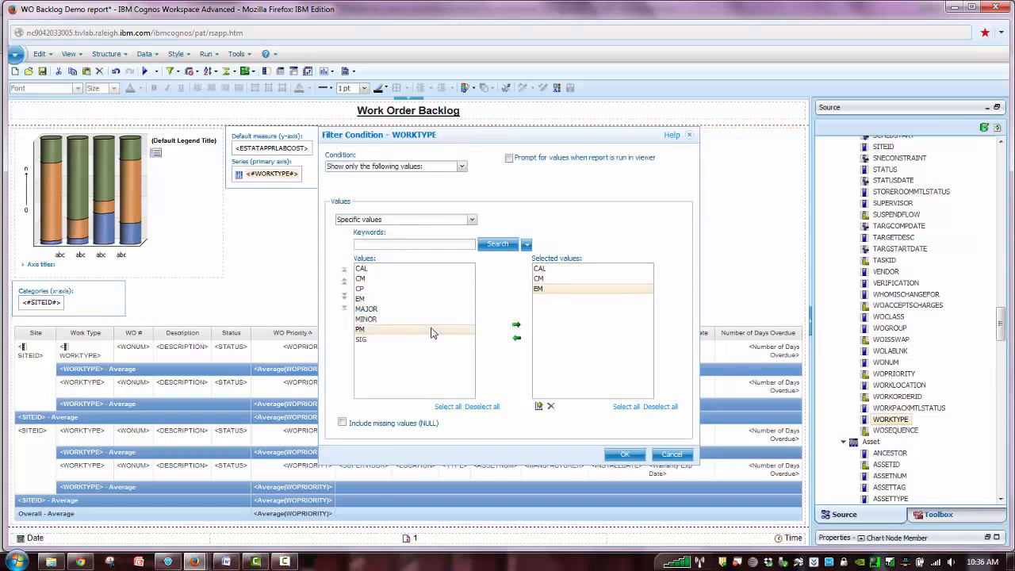
{"action": "left_click", "coordinate": [516, 324]}
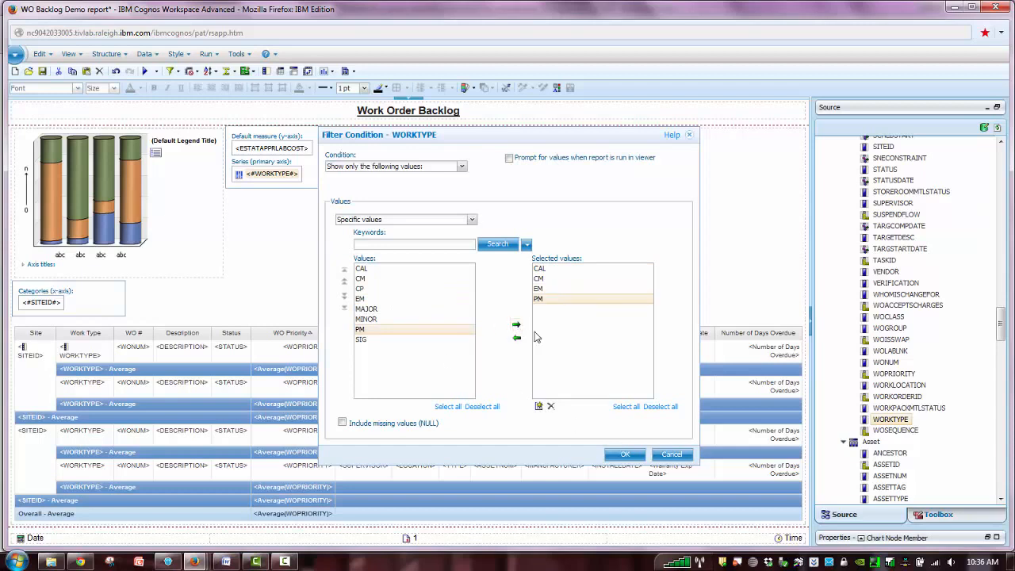
{"action": "left_click", "coordinate": [626, 455]}
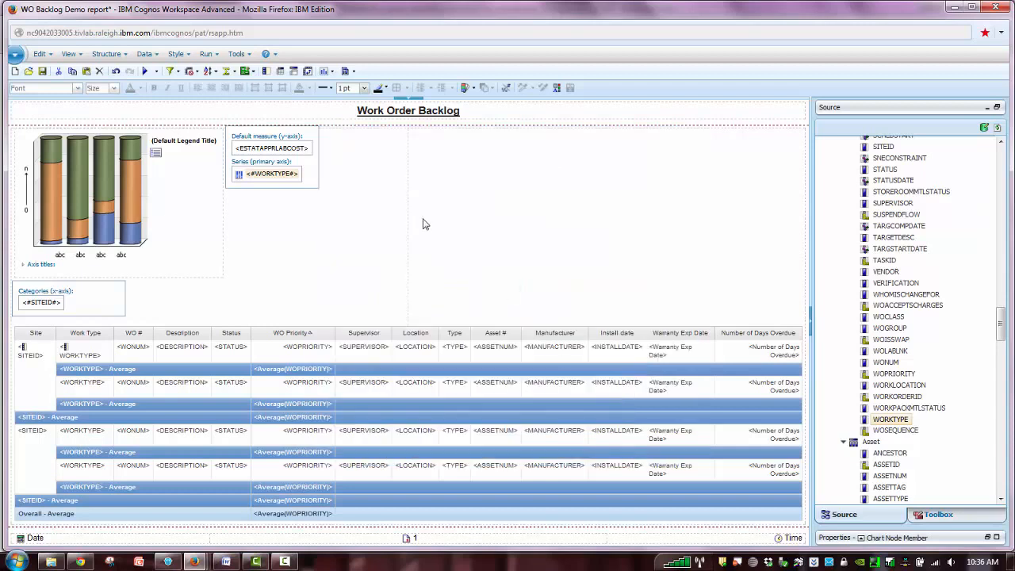
{"action": "left_click", "coordinate": [298, 153]}
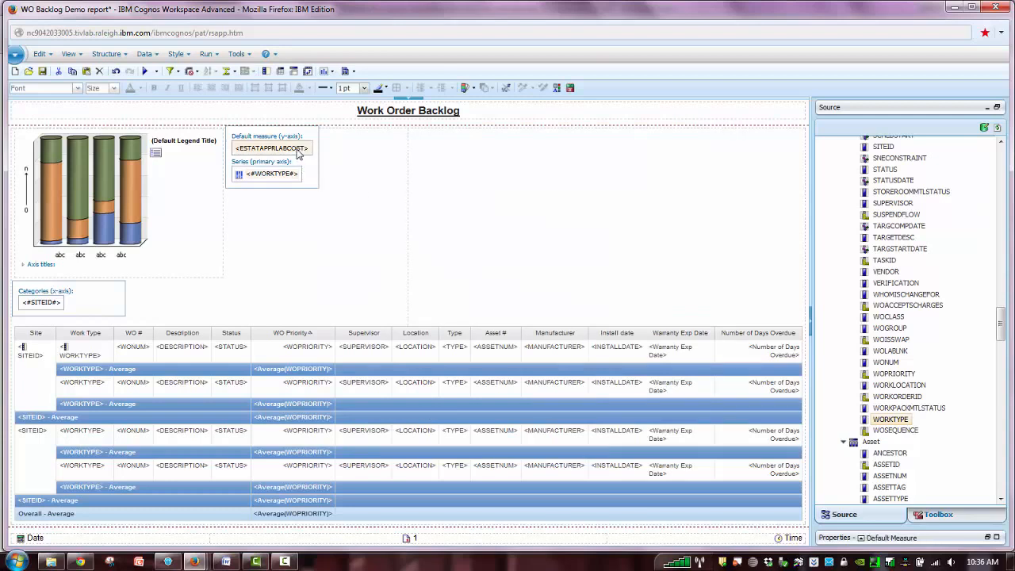
{"action": "right_click", "coordinate": [299, 153]}
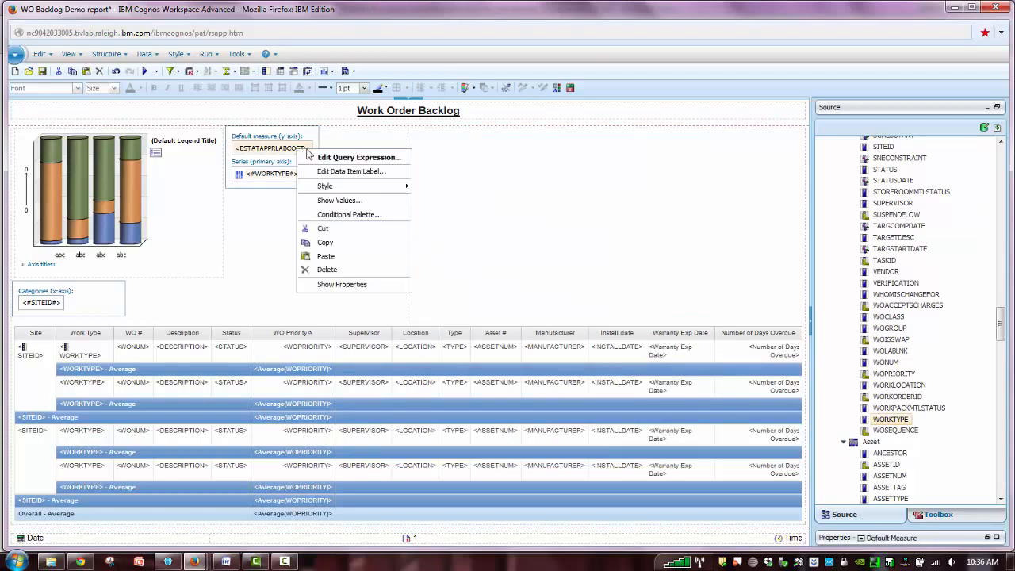
{"action": "left_click", "coordinate": [342, 158]}
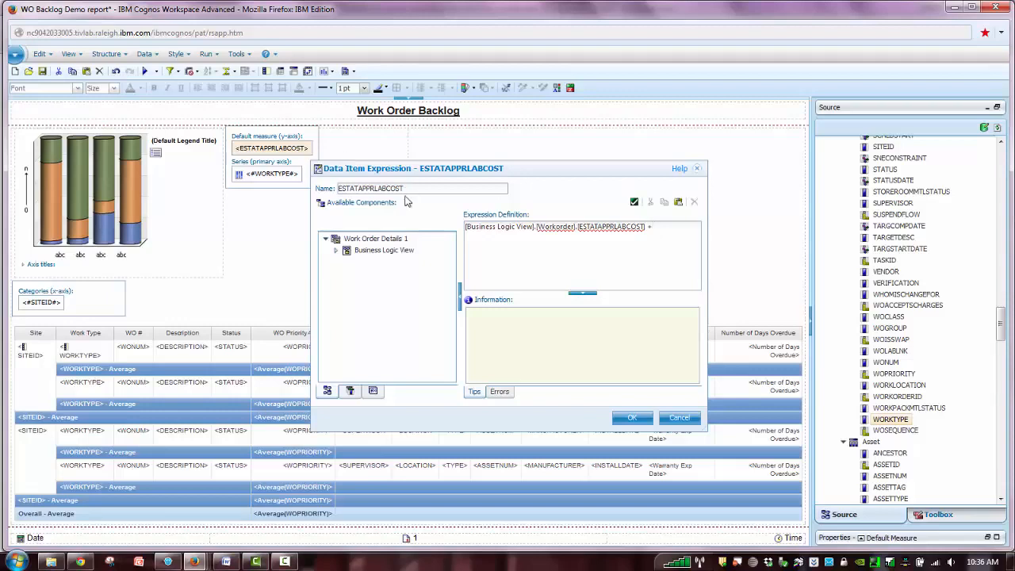
{"action": "left_click_drag", "start_coordinate": [415, 188], "coordinate": [297, 179]}
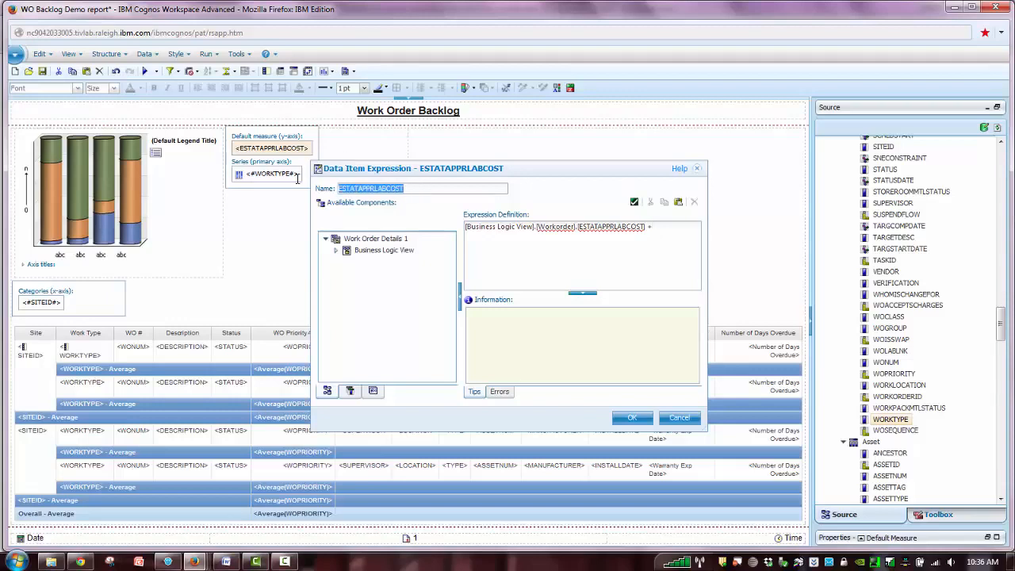
{"action": "type", "text": "Estimated Costs"}
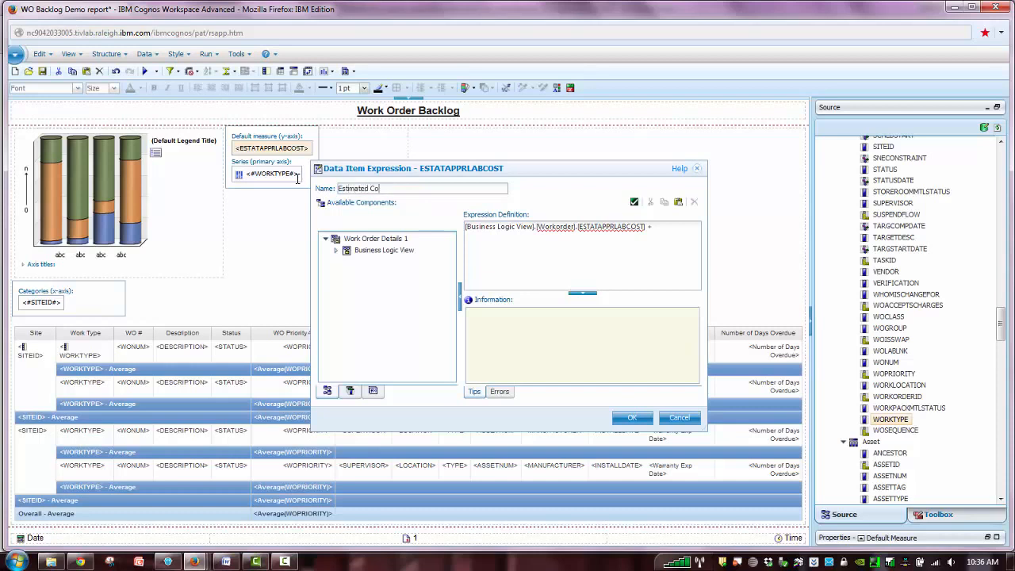
{"action": "left_click", "coordinate": [336, 250]}
{"action": "left_click", "coordinate": [345, 262]}
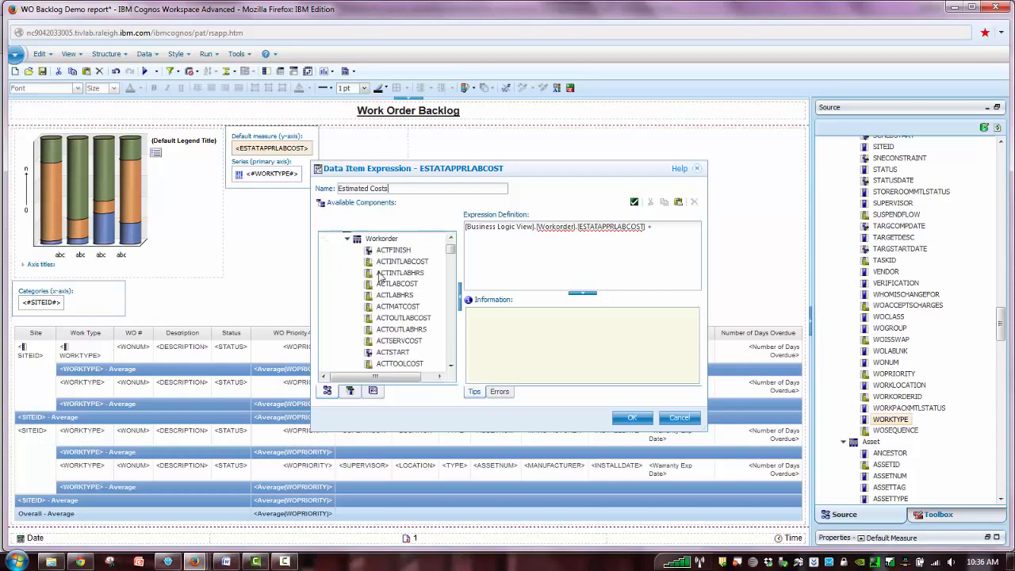
{"action": "scroll", "coordinate": [454, 329], "scroll_direction": "down", "scroll_amount": 2}
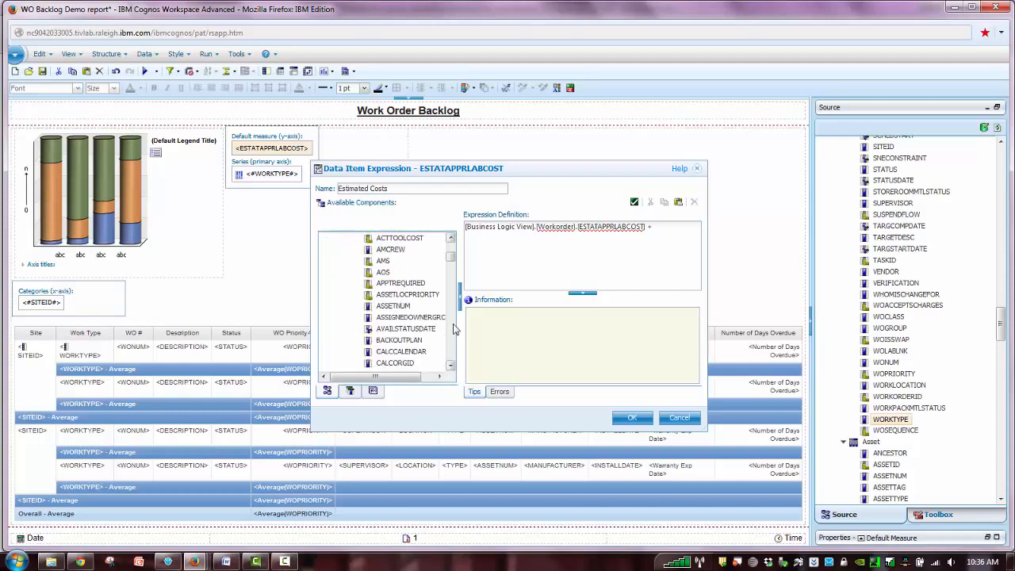
{"action": "left_click", "coordinate": [452, 329]}
{"action": "left_click", "coordinate": [452, 329]}
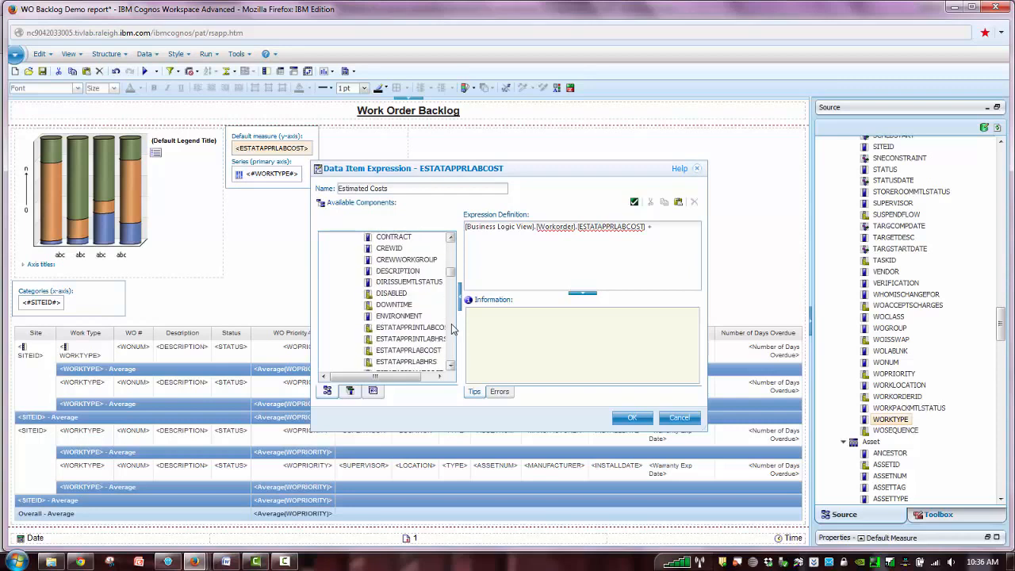
{"action": "left_click", "coordinate": [451, 369]}
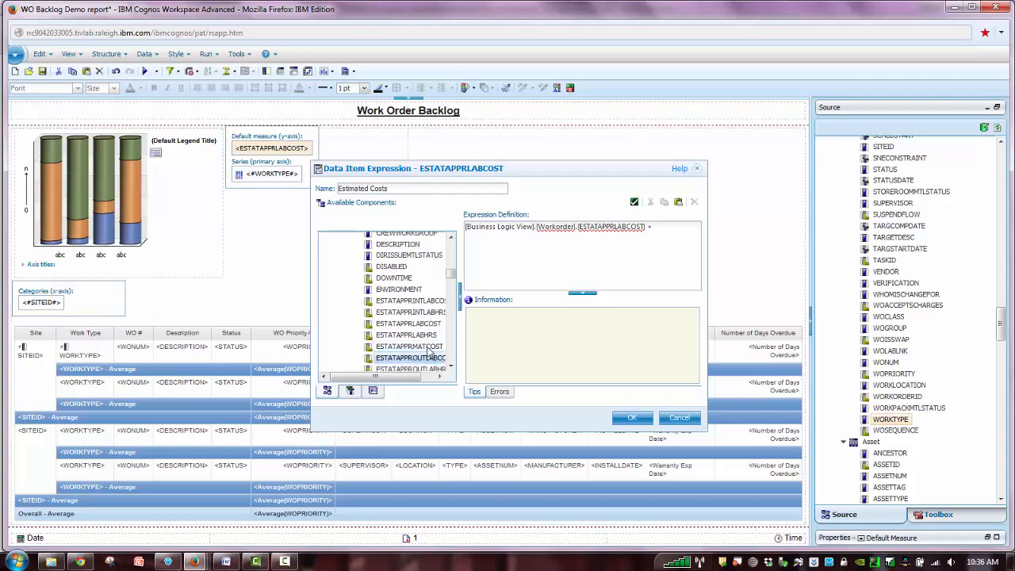
{"action": "double_click", "coordinate": [429, 349]}
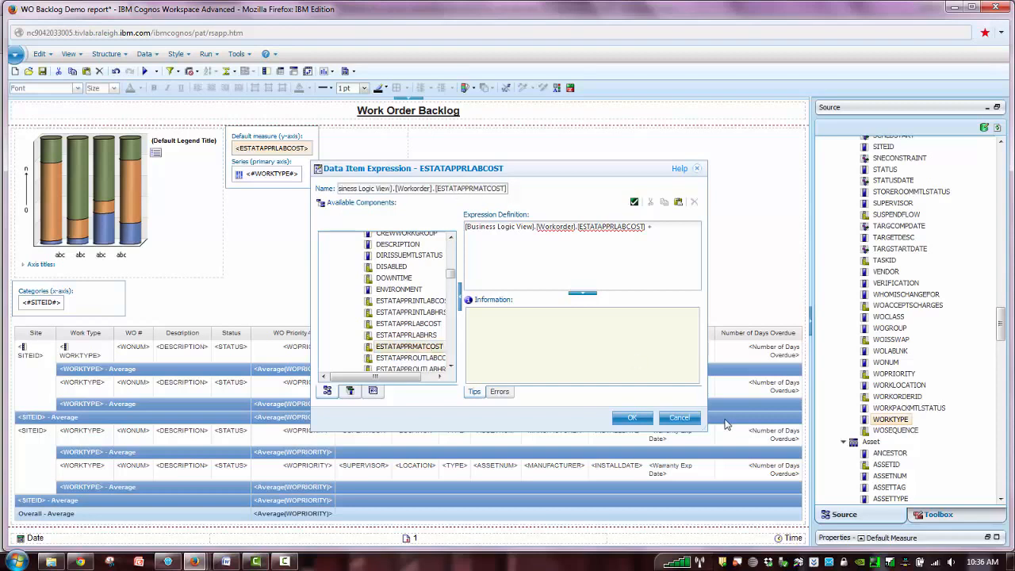
{"action": "left_click", "coordinate": [692, 423]}
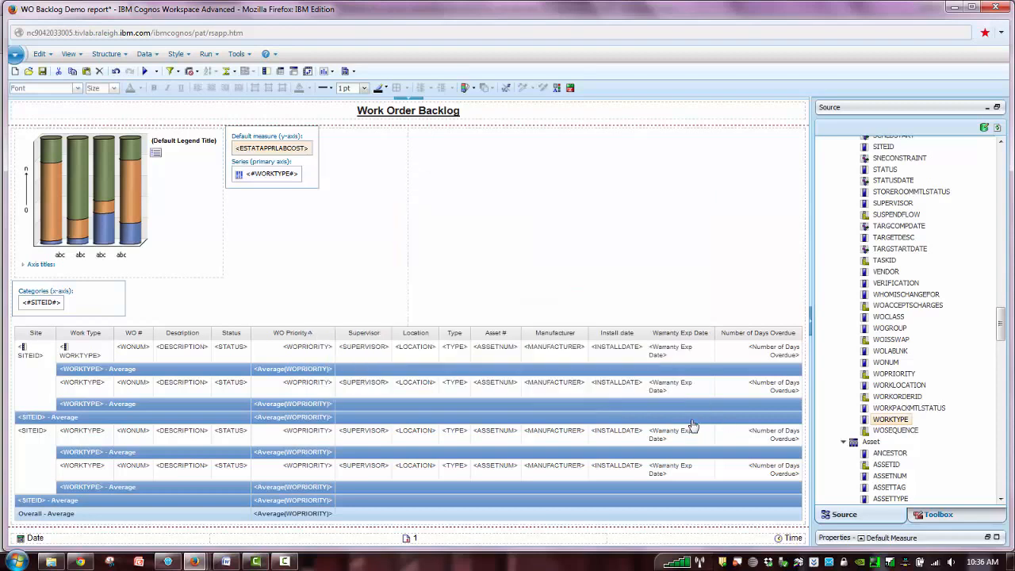
Step: Open the expression of the chart's ESTATAPPRLABCOST measure and rename the data item to Est'd Costs
{"action": "right_click", "coordinate": [303, 153]}
{"action": "left_click", "coordinate": [351, 160]}
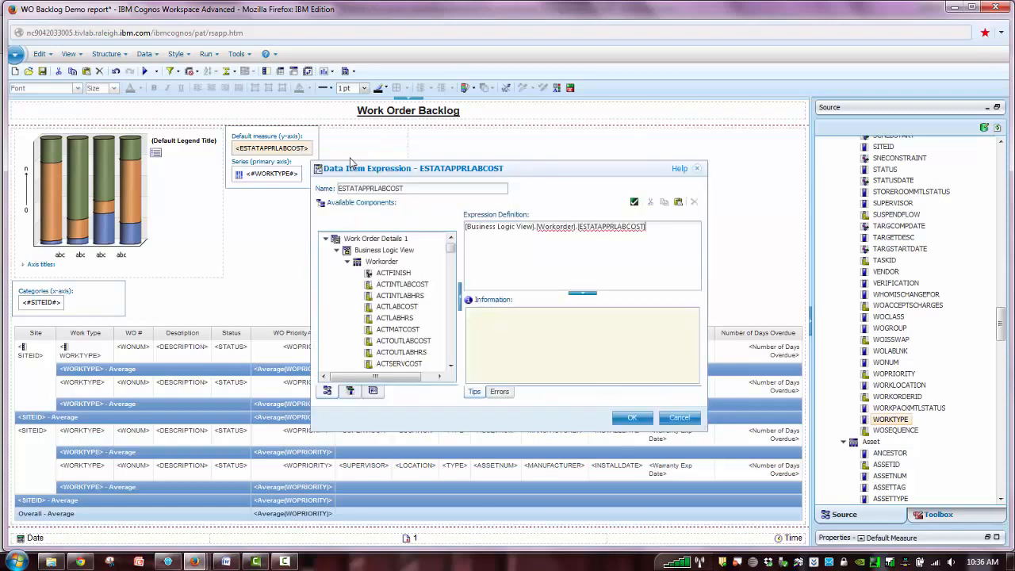
{"action": "key", "text": "ctrl+a"}
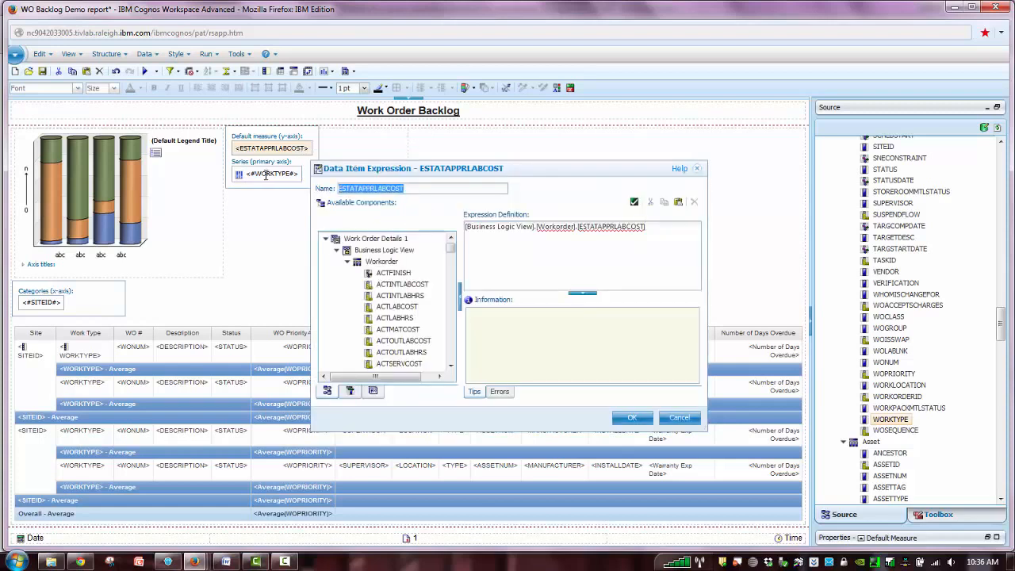
{"action": "type", "text": "Est'd Costs"}
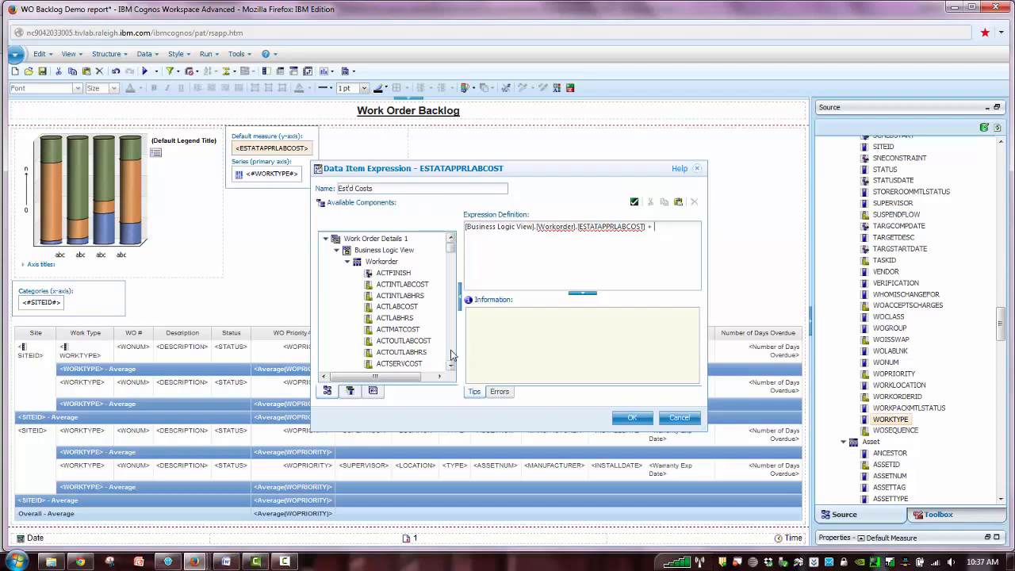
Step: Extend the Est'd Costs expression by adding ESTATAPPRMATCOST, ESTATAPPRSERVCOST and ESTATAPPRTOOLCOST to the labor cost, validate it and apply it
{"action": "scroll", "coordinate": [450, 355], "scroll_direction": "down", "scroll_amount": 8}
{"action": "scroll", "coordinate": [452, 355], "scroll_direction": "down", "scroll_amount": 4}
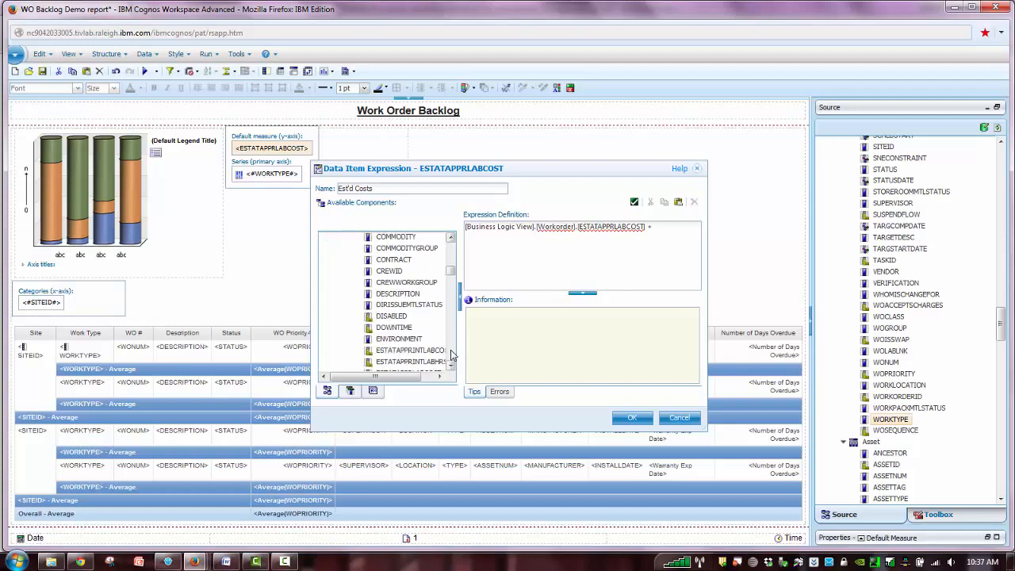
{"action": "scroll", "coordinate": [452, 355], "scroll_direction": "down", "scroll_amount": 4}
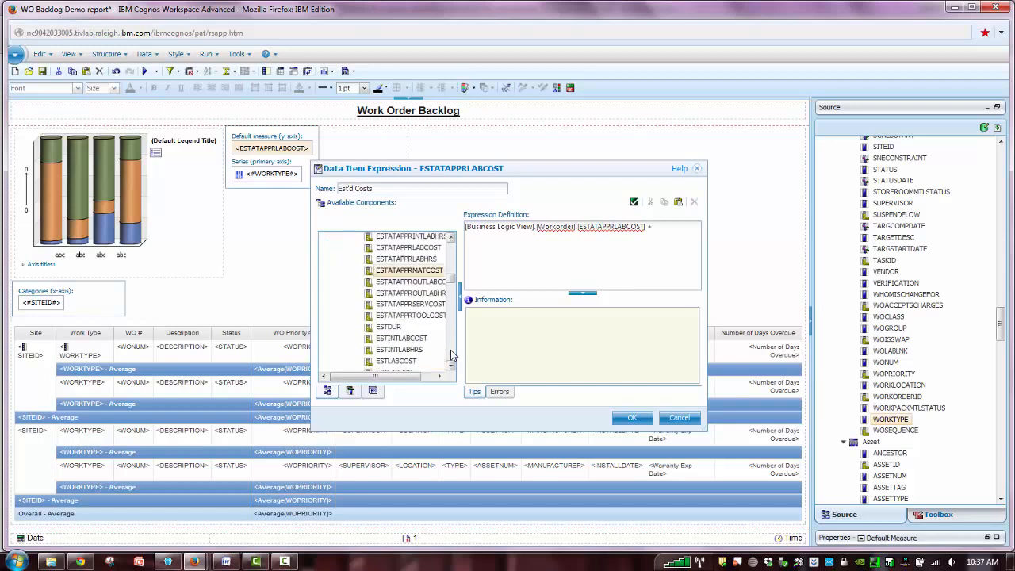
{"action": "double_click", "coordinate": [426, 273]}
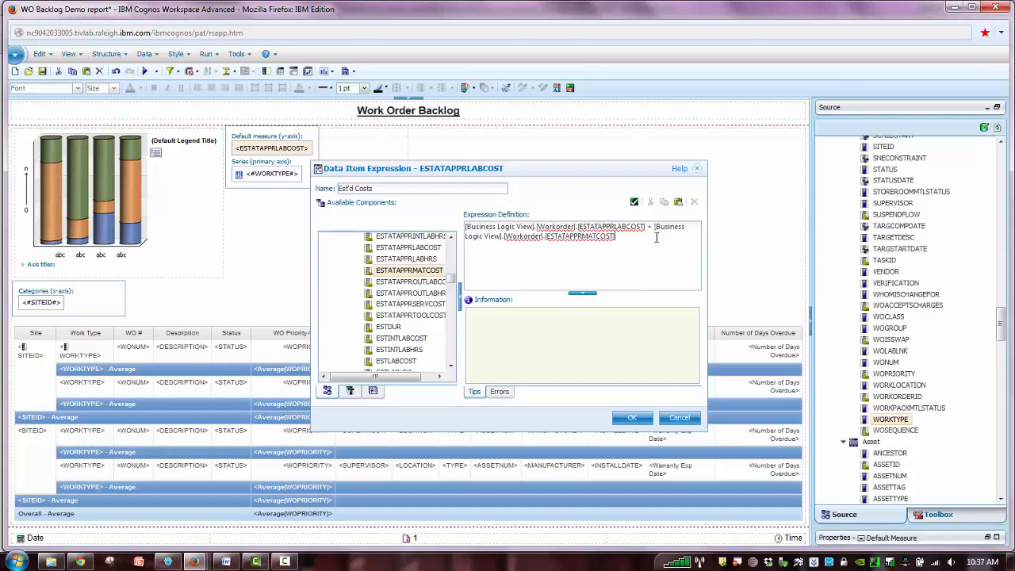
{"action": "left_click", "coordinate": [438, 306]}
{"action": "double_click", "coordinate": [438, 306]}
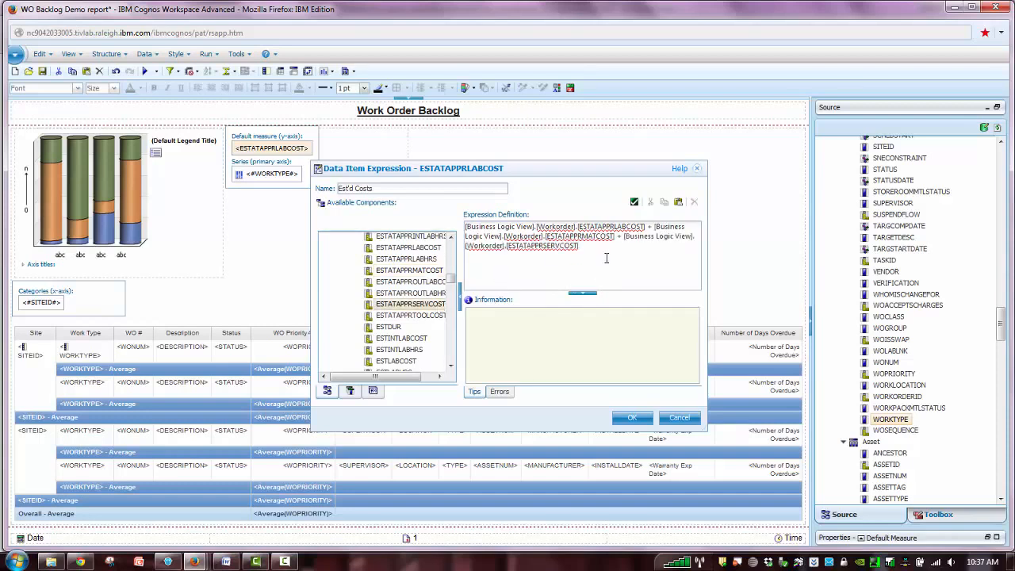
{"action": "double_click", "coordinate": [424, 317]}
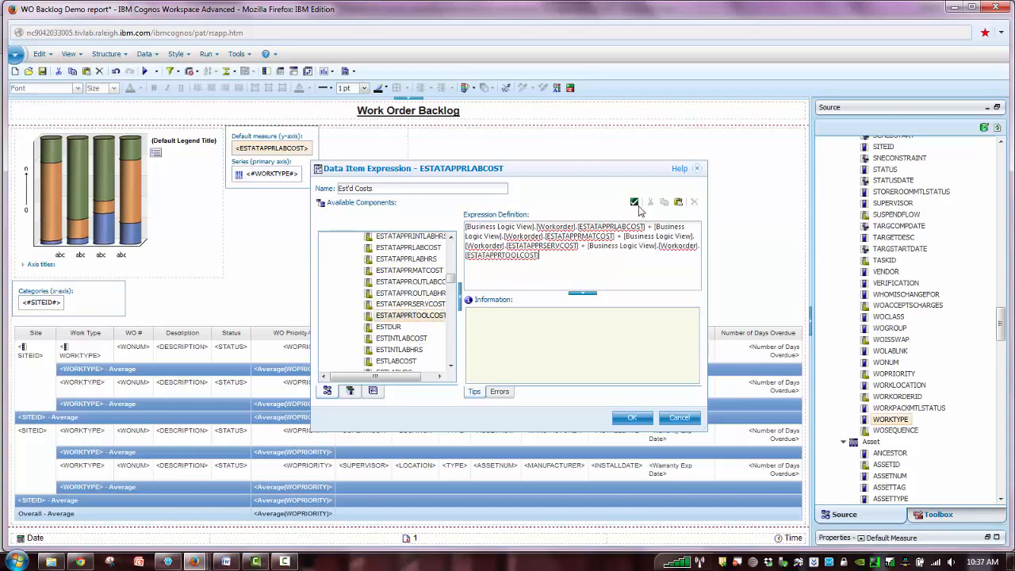
{"action": "left_click", "coordinate": [634, 202]}
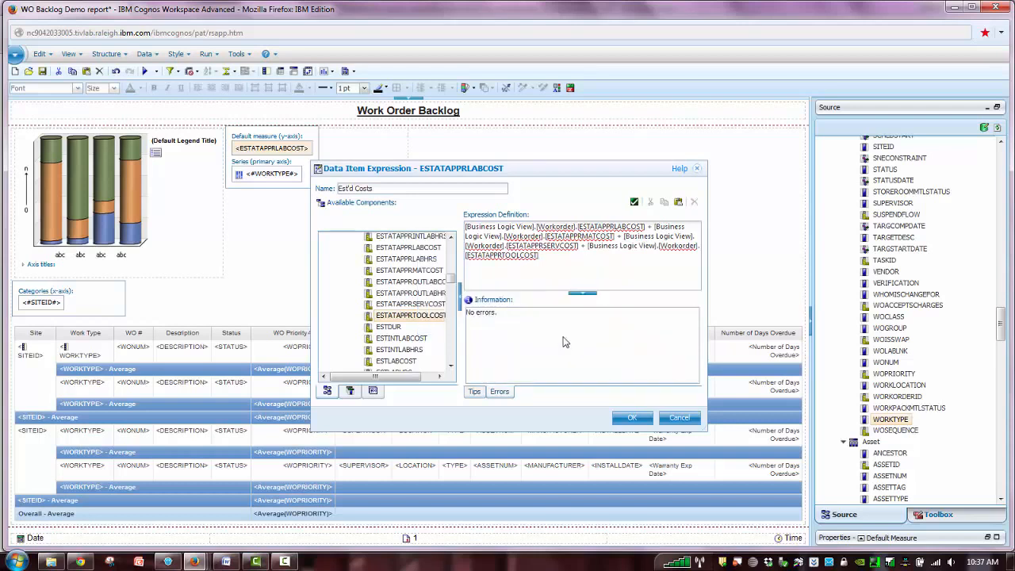
{"action": "left_click", "coordinate": [629, 421]}
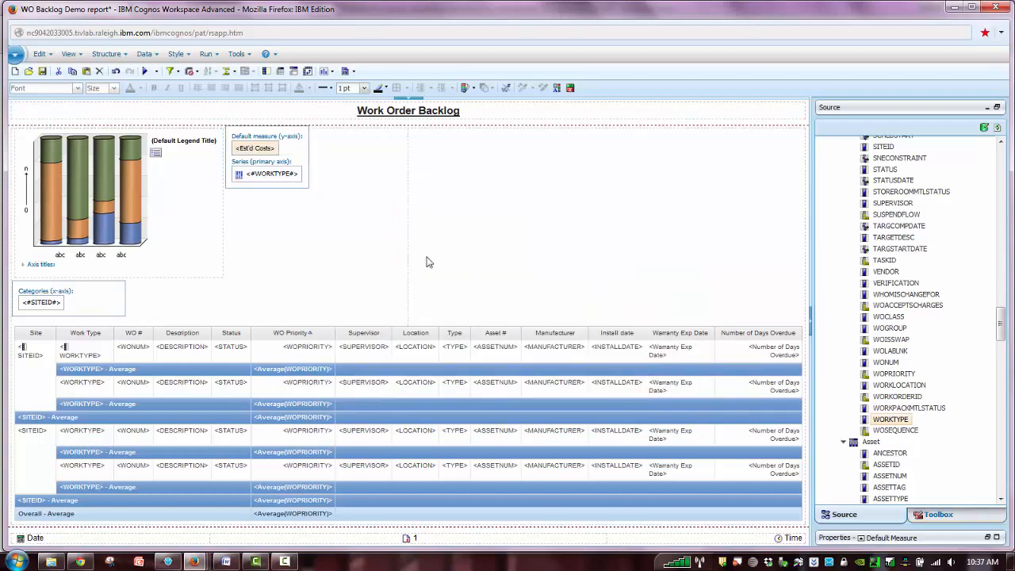
Step: Give the cylinder chart the title "Est'd Costs WO Backlog"
{"action": "left_click", "coordinate": [221, 236]}
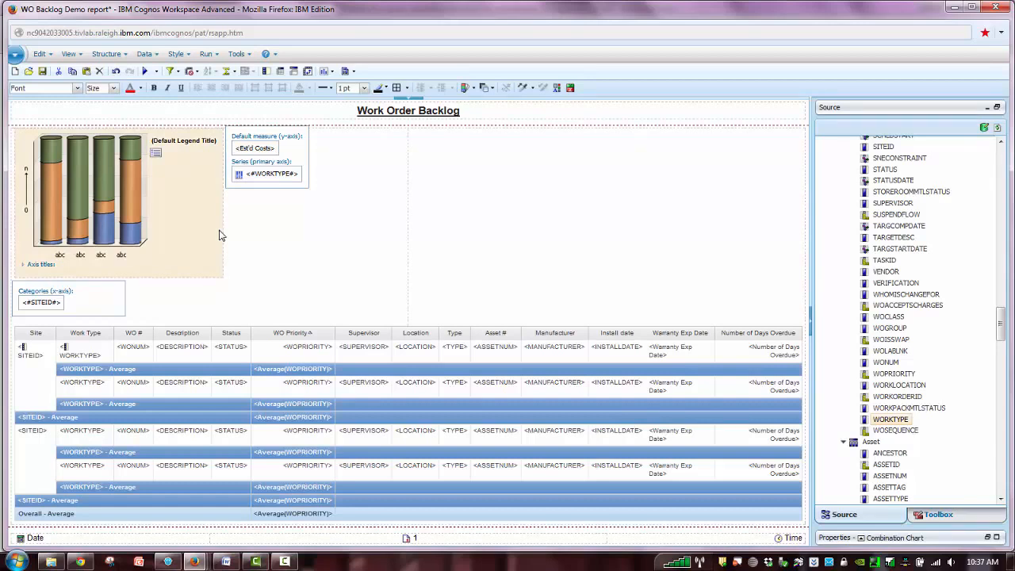
{"action": "left_click", "coordinate": [997, 537]}
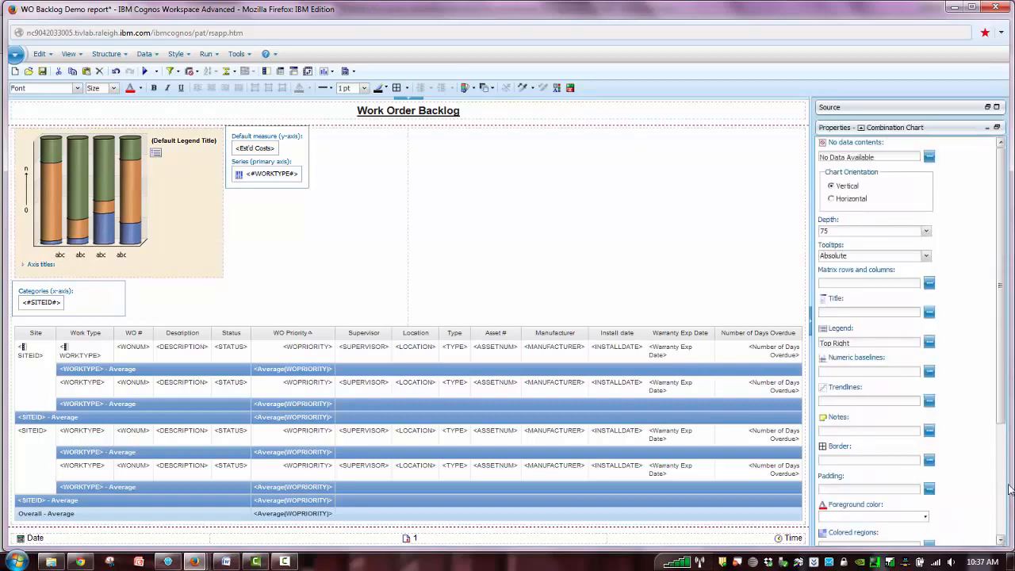
{"action": "left_click", "coordinate": [828, 314]}
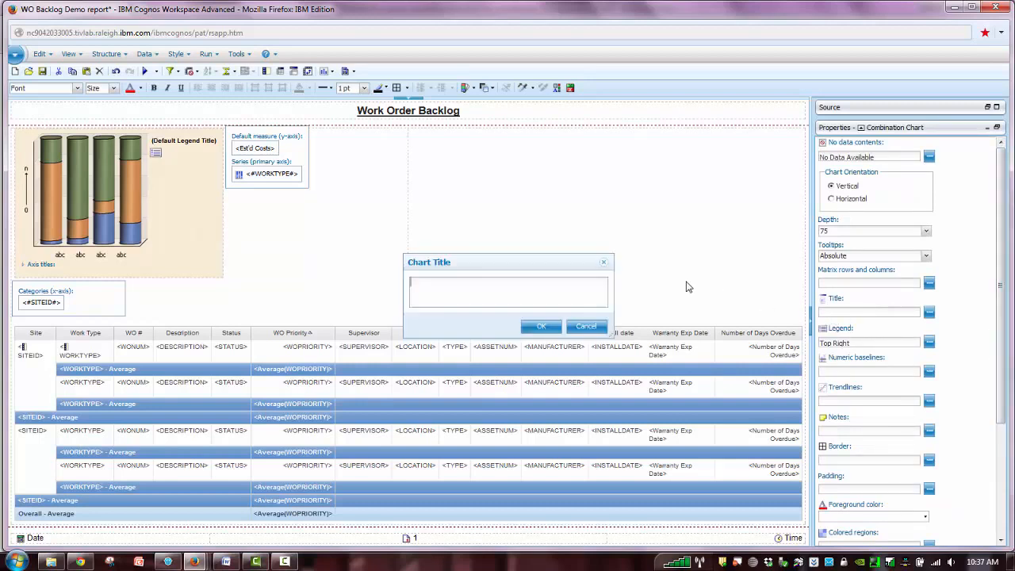
{"action": "type", "text": "Est'd Costs QWO Backlog"}
{"action": "left_click", "coordinate": [536, 327]}
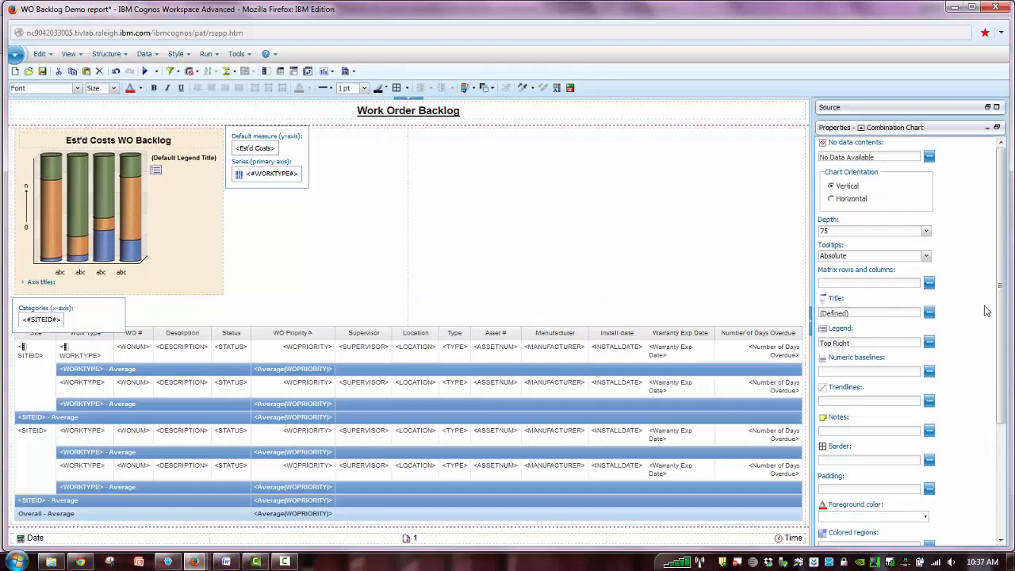
Step: Change the cylinder chart's Name property to "Est'd Costs WO Backlog"
{"action": "left_click_drag", "start_coordinate": [1002, 275], "coordinate": [995, 448]}
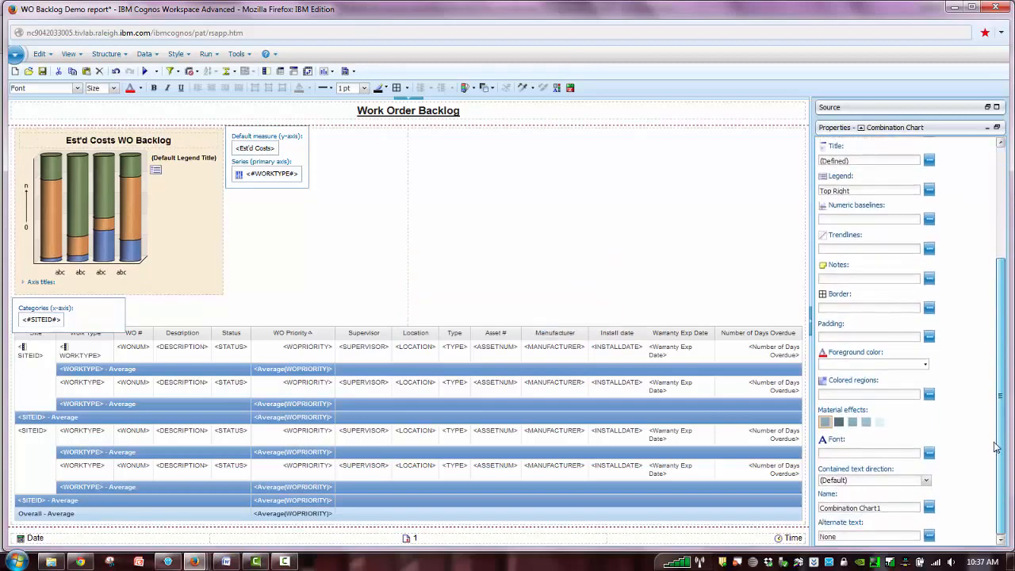
{"action": "double_click", "coordinate": [883, 512]}
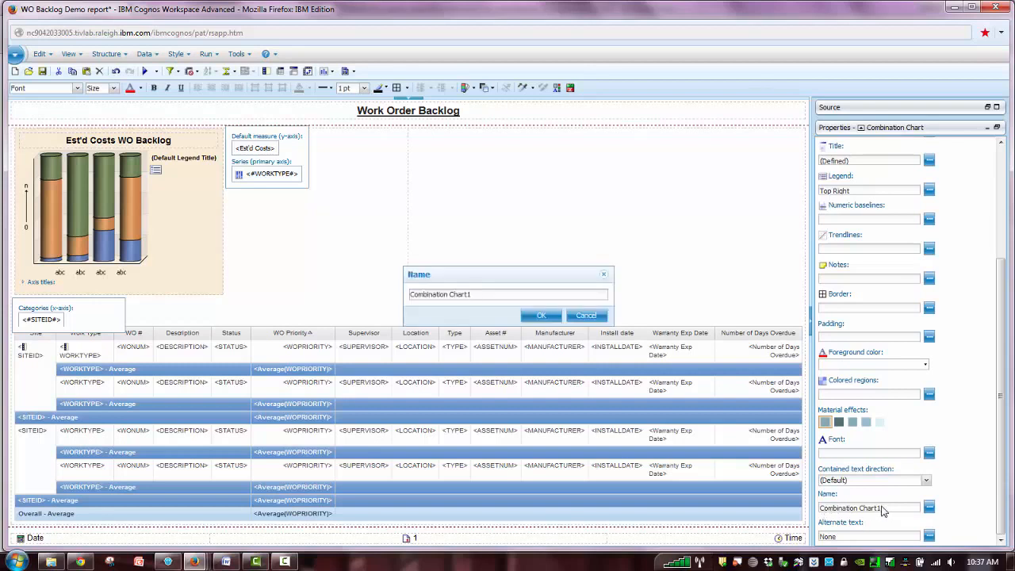
{"action": "left_click_drag", "start_coordinate": [481, 295], "coordinate": [375, 283]}
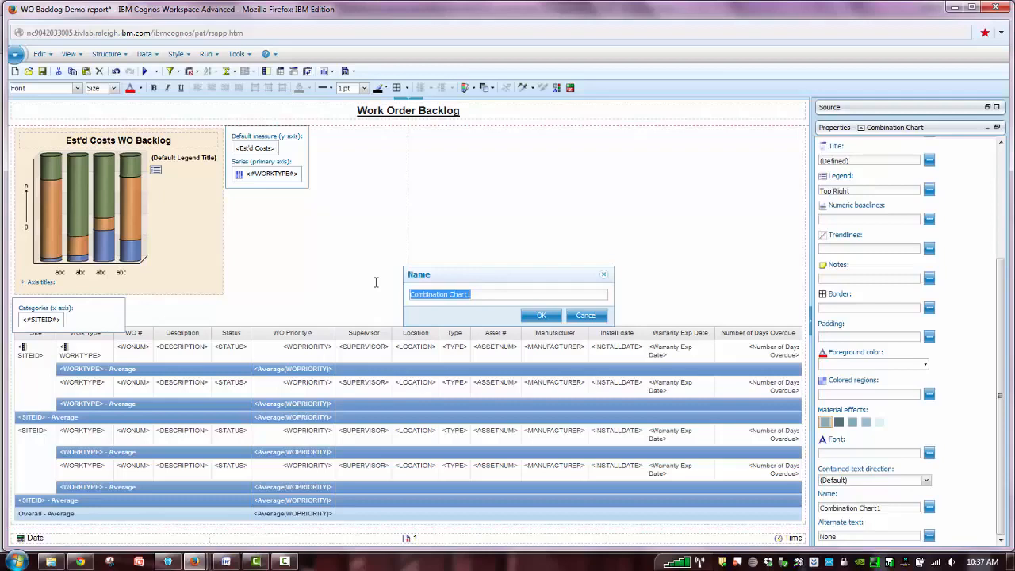
{"action": "type", "text": "Est'd Costs WO Backlog"}
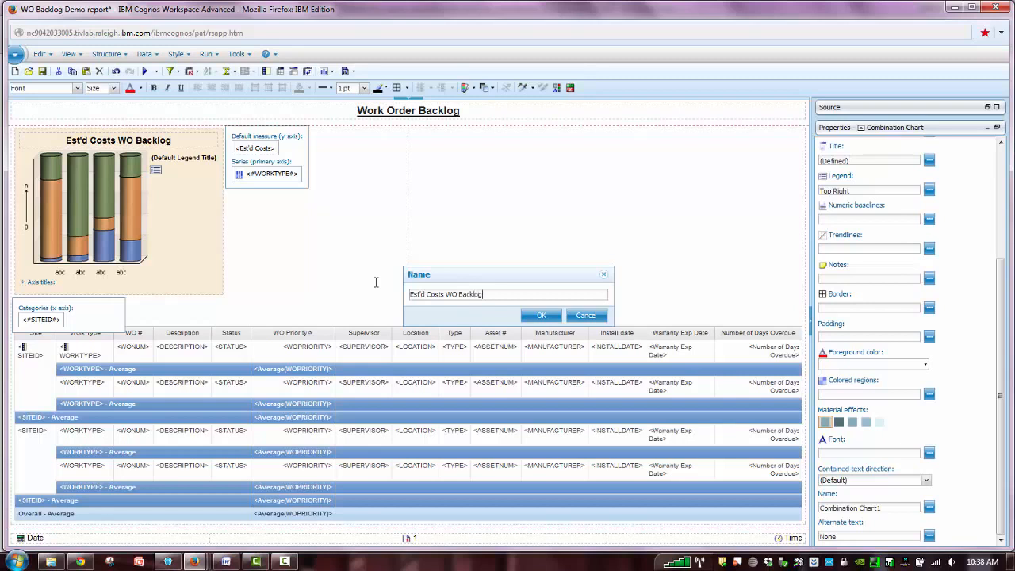
{"action": "left_click", "coordinate": [539, 316]}
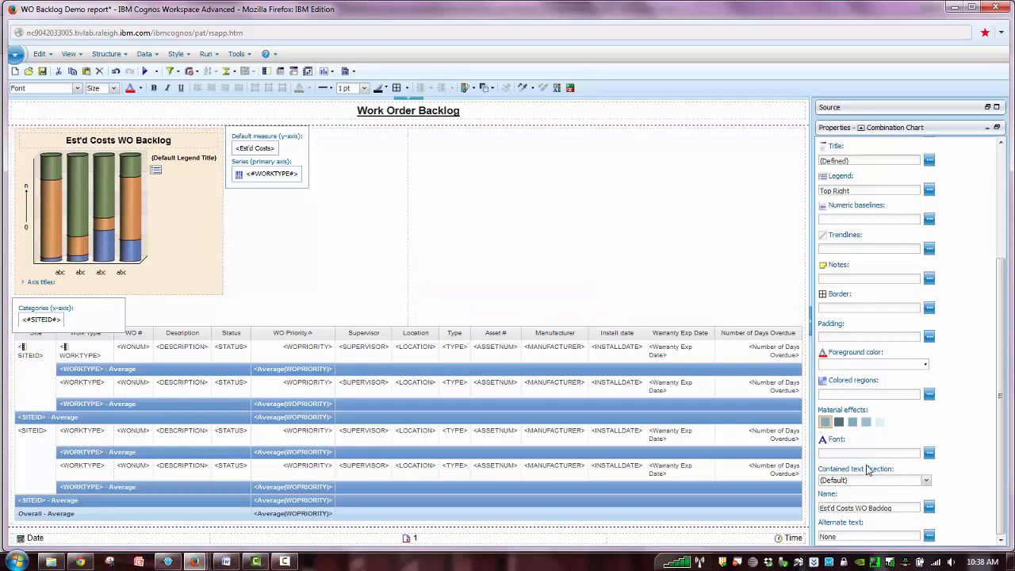
{"action": "left_click_drag", "start_coordinate": [1001, 400], "coordinate": [1001, 290]}
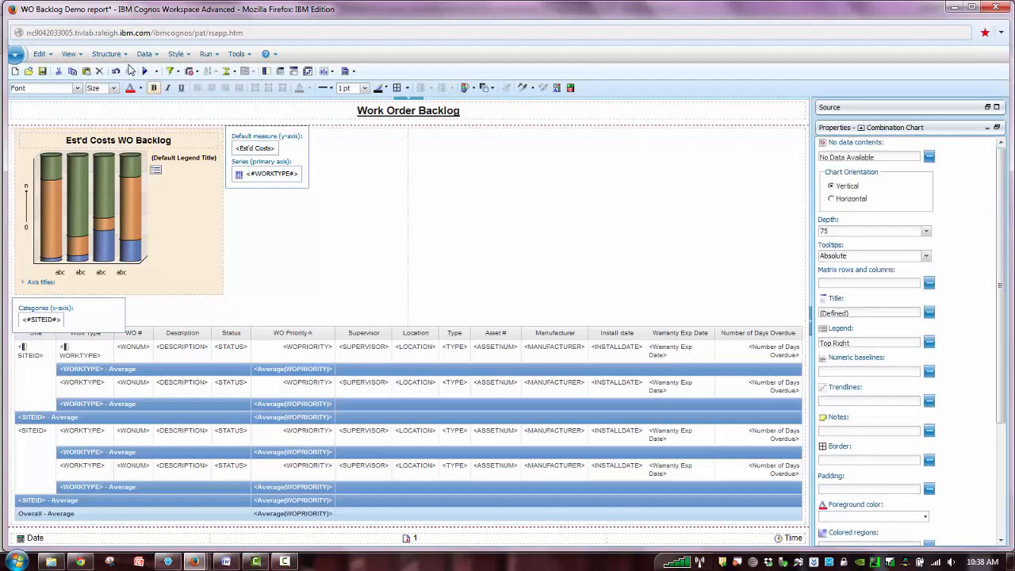
Step: Preview the report page to examine estimated costs by site and work type in the chart, and return to the page design
{"action": "left_click", "coordinate": [70, 53]}
{"action": "left_click", "coordinate": [97, 85]}
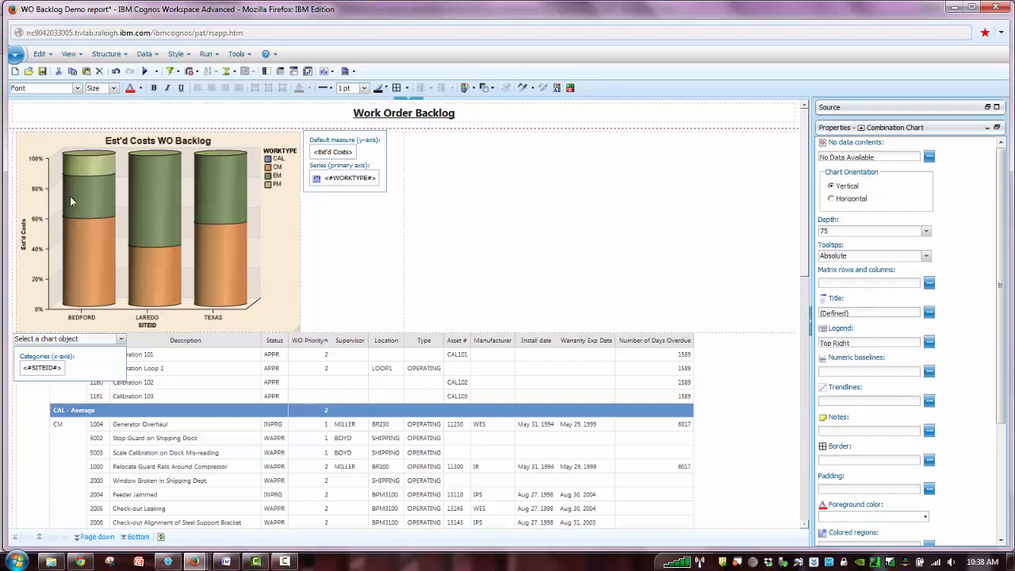
{"action": "mouse_move", "coordinate": [97, 291]}
{"action": "mouse_move", "coordinate": [96, 193]}
{"action": "mouse_move", "coordinate": [94, 170]}
{"action": "mouse_move", "coordinate": [204, 176]}
{"action": "left_click", "coordinate": [80, 55]}
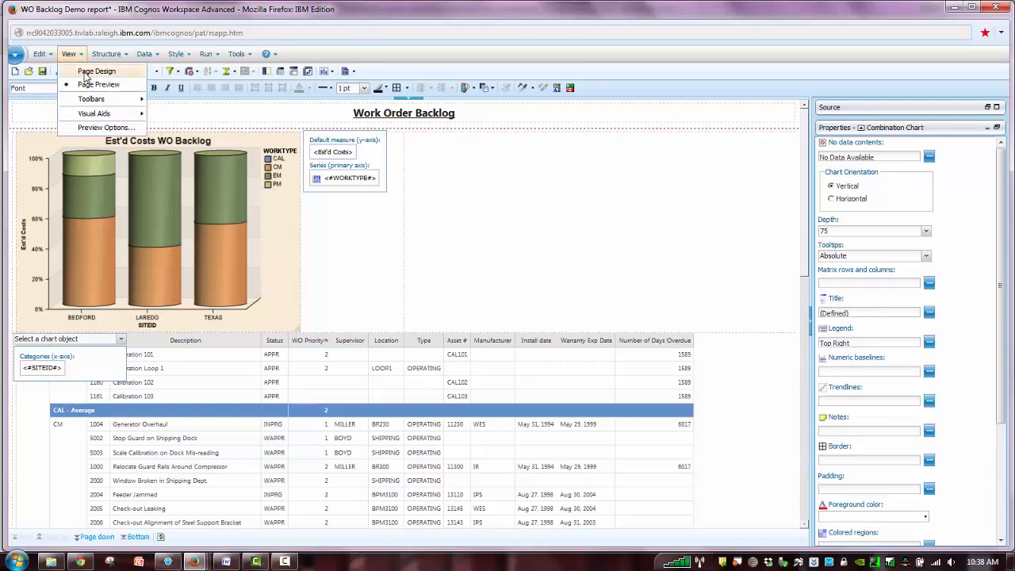
{"action": "left_click", "coordinate": [86, 72]}
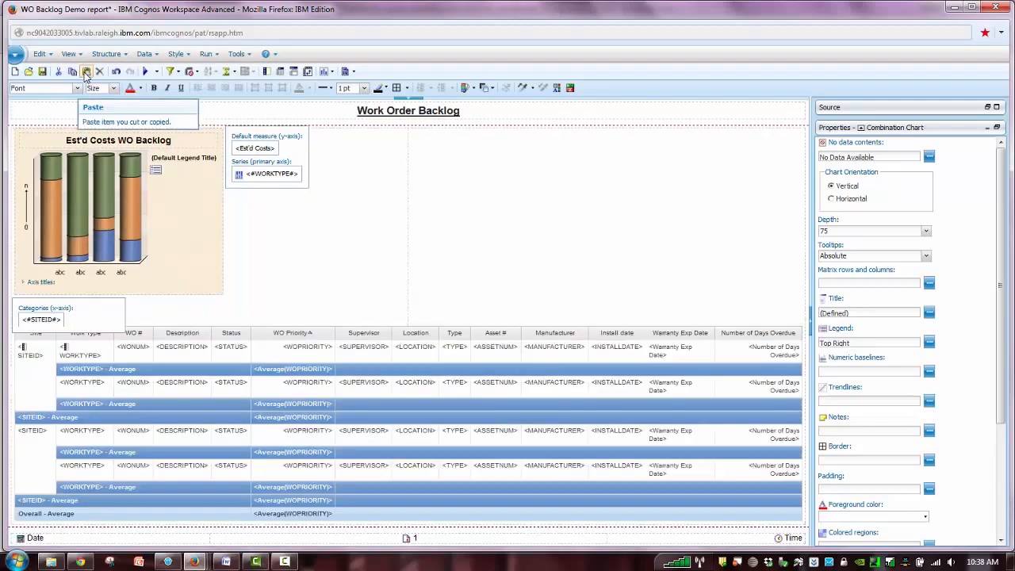
{"action": "left_click", "coordinate": [449, 152]}
{"action": "left_click_drag", "start_coordinate": [449, 153], "coordinate": [563, 197]}
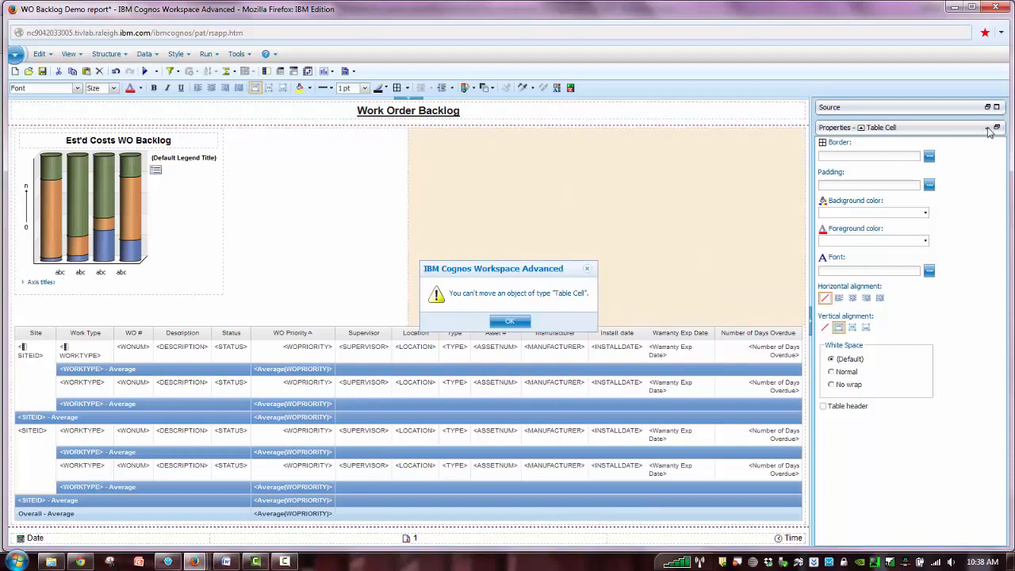
{"action": "left_click", "coordinate": [521, 322]}
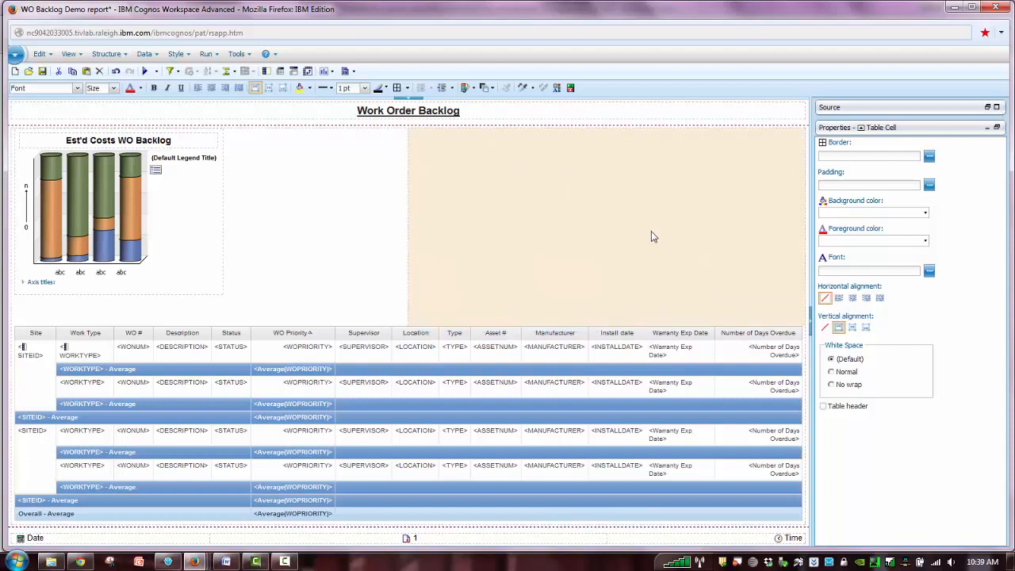
Step: Insert a line chart with point markers into the empty table cell beside the Est'd Costs chart
{"action": "left_click", "coordinate": [997, 107]}
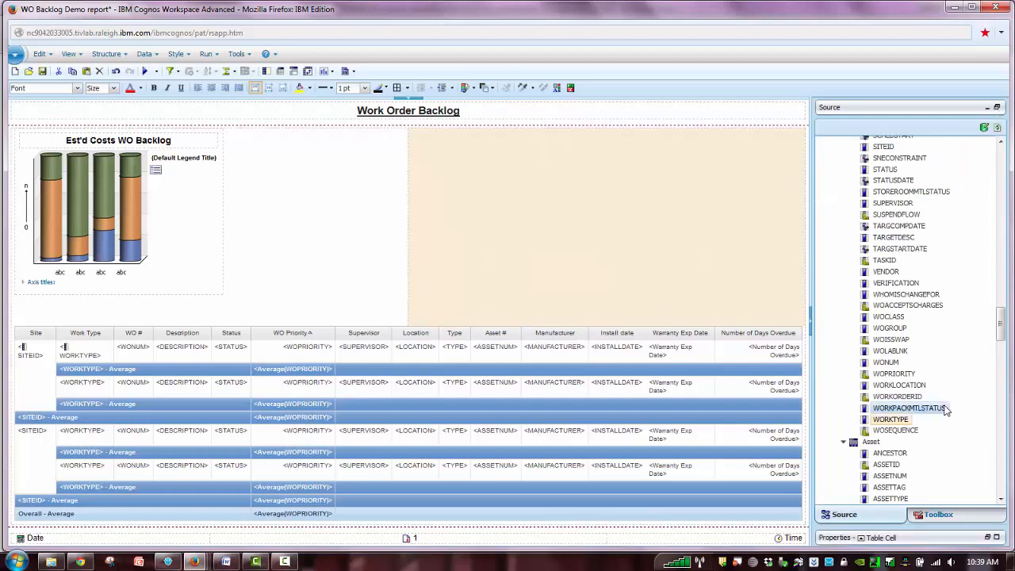
{"action": "left_click", "coordinate": [938, 515]}
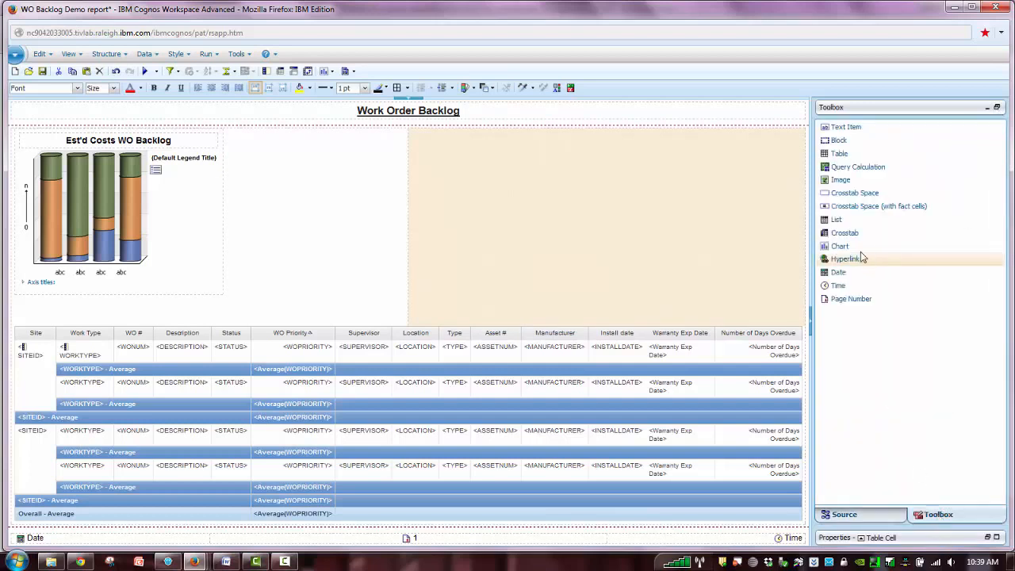
{"action": "left_click_drag", "start_coordinate": [851, 233], "coordinate": [528, 148]}
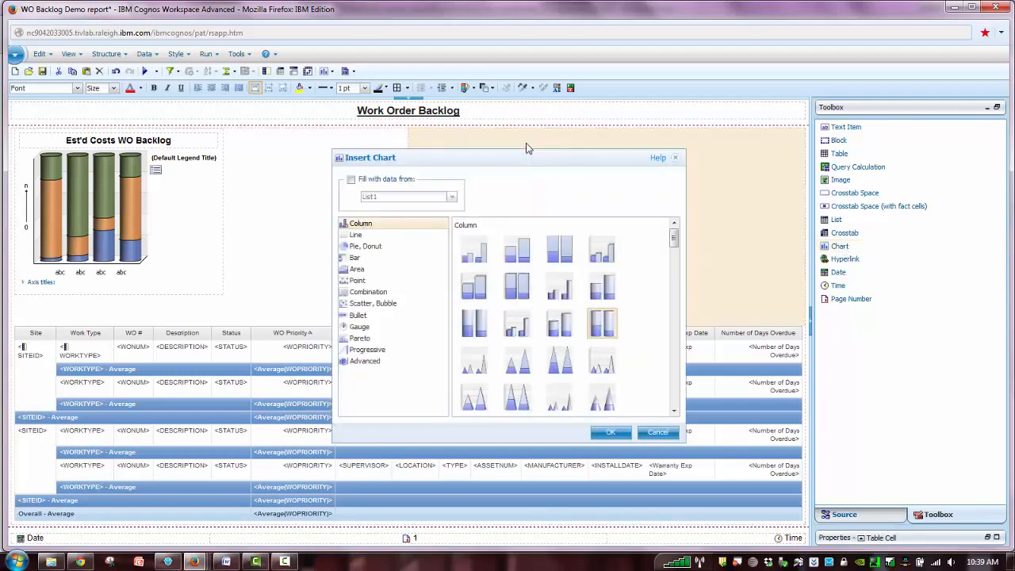
{"action": "left_click", "coordinate": [402, 237]}
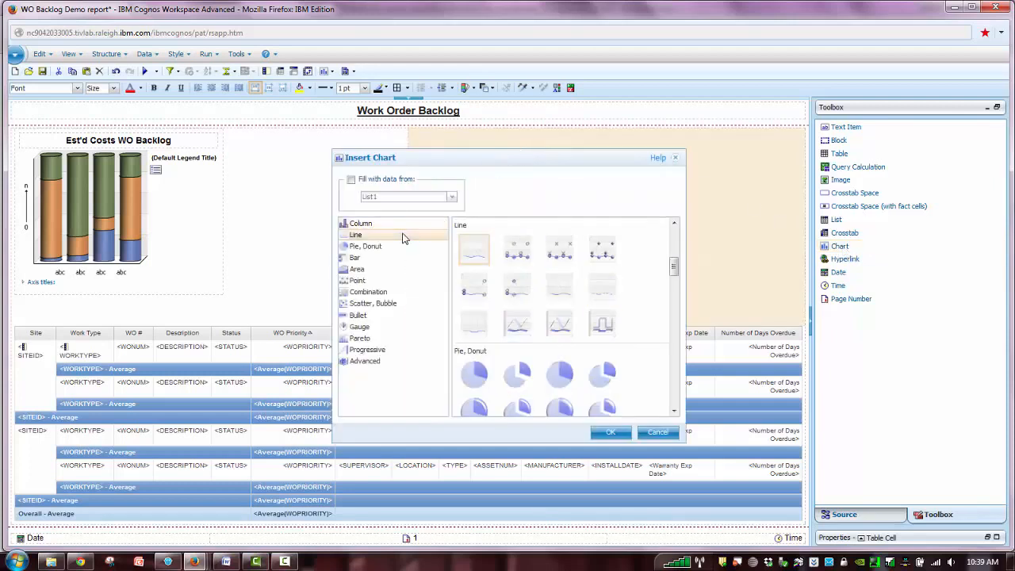
{"action": "left_click", "coordinate": [604, 250]}
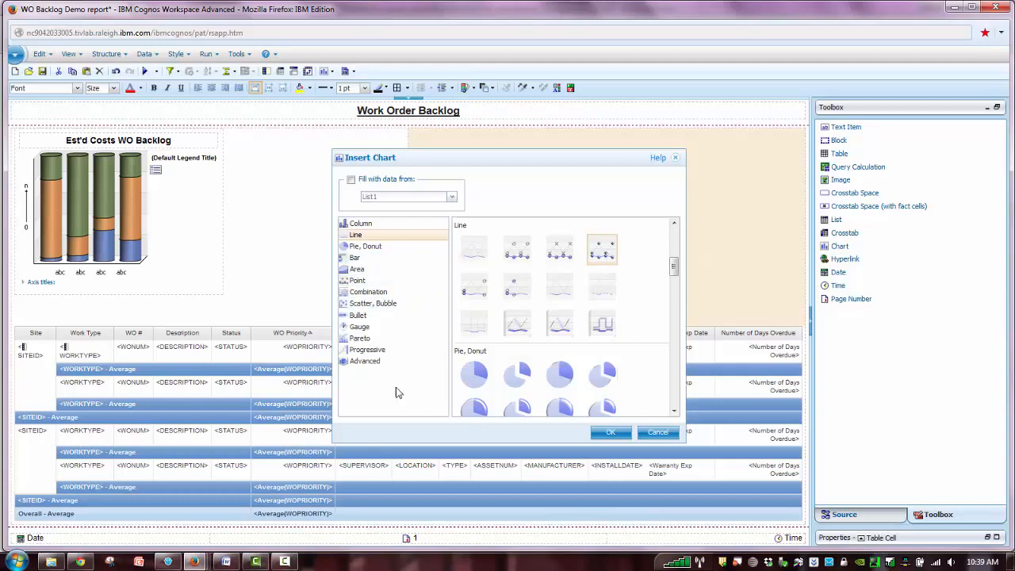
{"action": "left_click", "coordinate": [617, 435]}
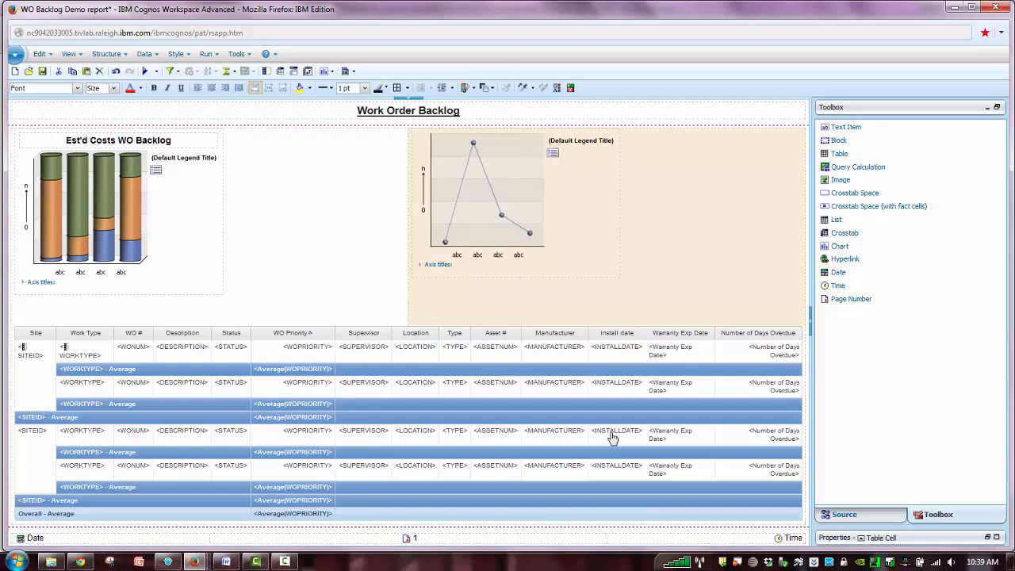
Step: Assign the Workorder ESTDUR field as the line chart's default measure on the y-axis
{"action": "left_click", "coordinate": [607, 215]}
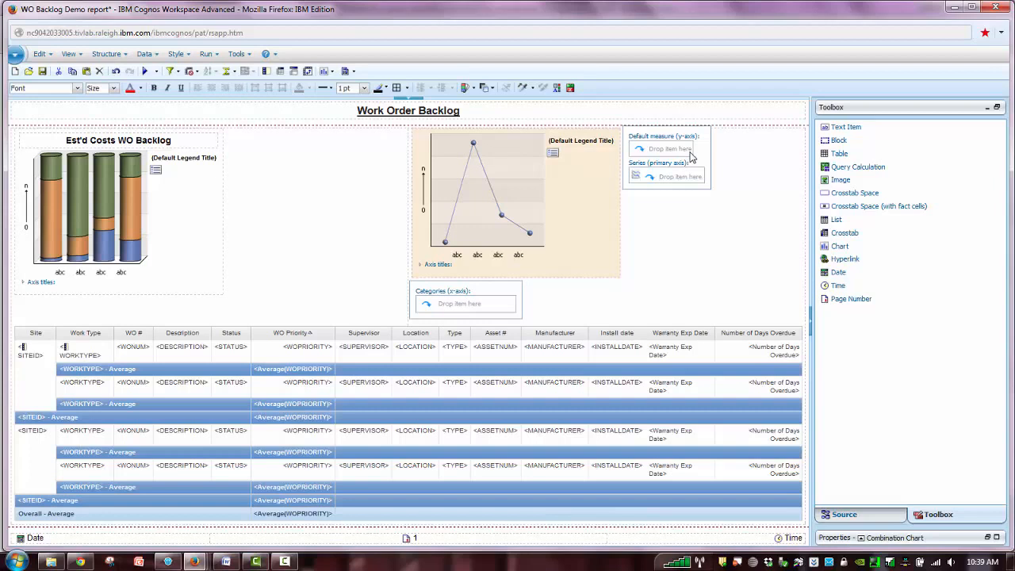
{"action": "left_click", "coordinate": [848, 516]}
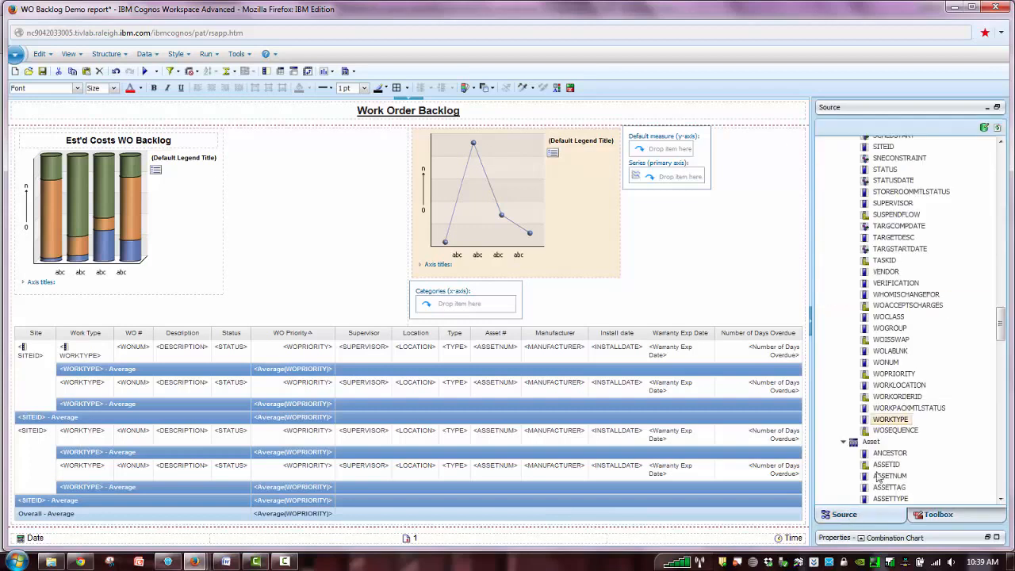
{"action": "left_click", "coordinate": [1002, 196]}
{"action": "left_click", "coordinate": [1002, 195]}
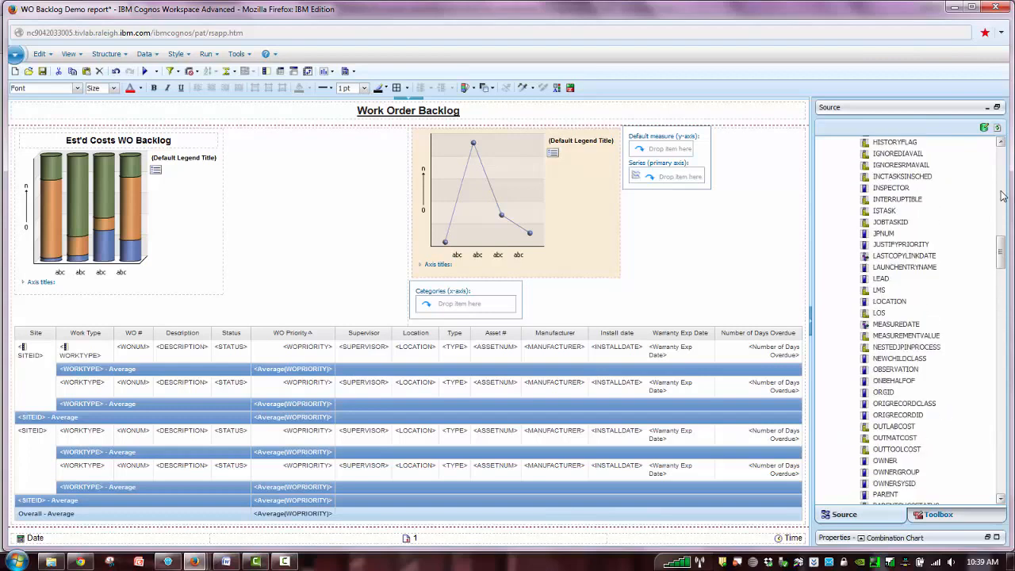
{"action": "left_click", "coordinate": [1002, 195]}
{"action": "left_click_drag", "start_coordinate": [910, 222], "coordinate": [670, 152]}
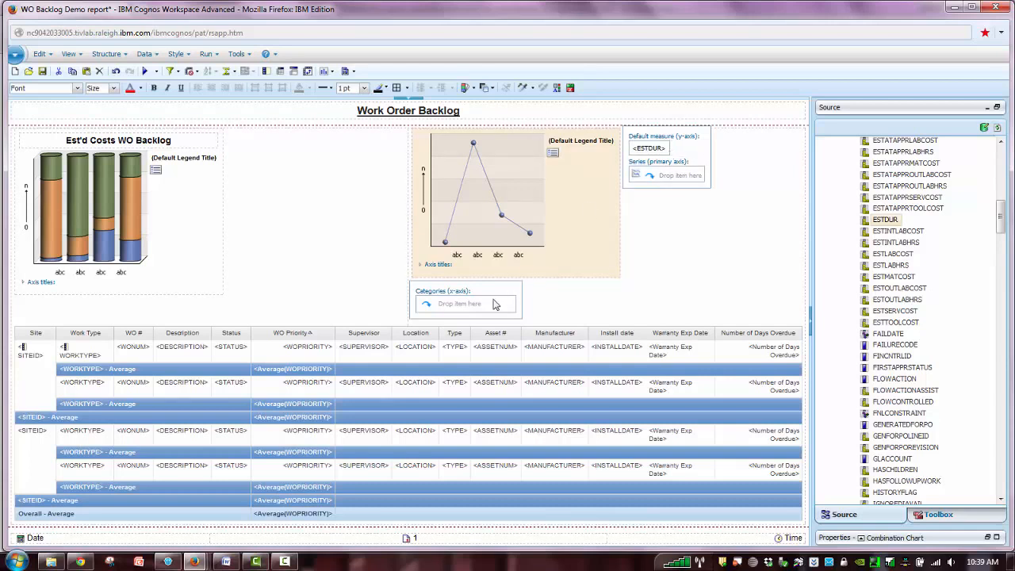
Step: Assign Workorder WORKTYPE as the line chart's x-axis category and SUPERVISOR as its primary-axis series
{"action": "left_click", "coordinate": [494, 306]}
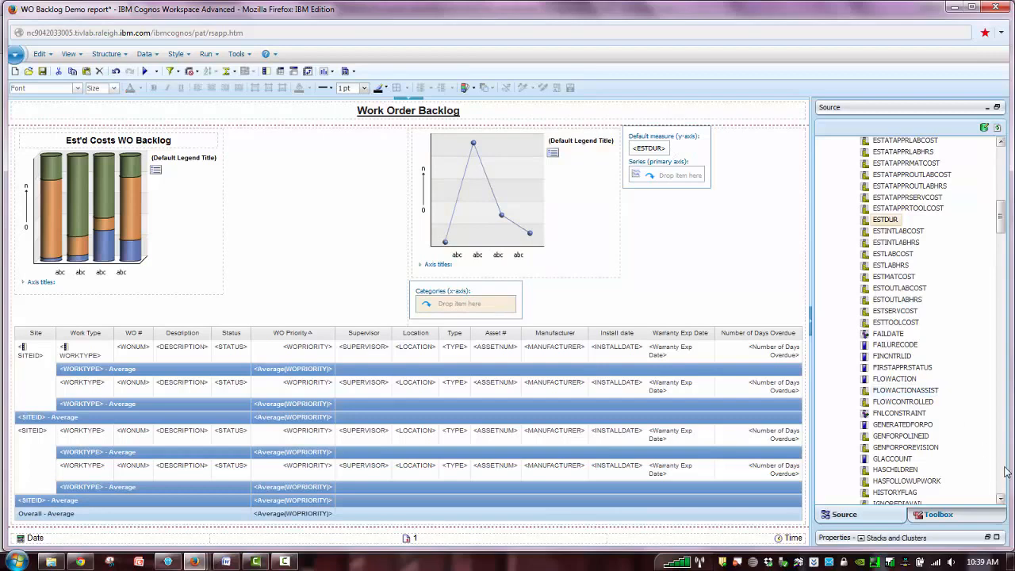
{"action": "scroll", "coordinate": [1001, 472], "scroll_direction": "down", "scroll_amount": 15}
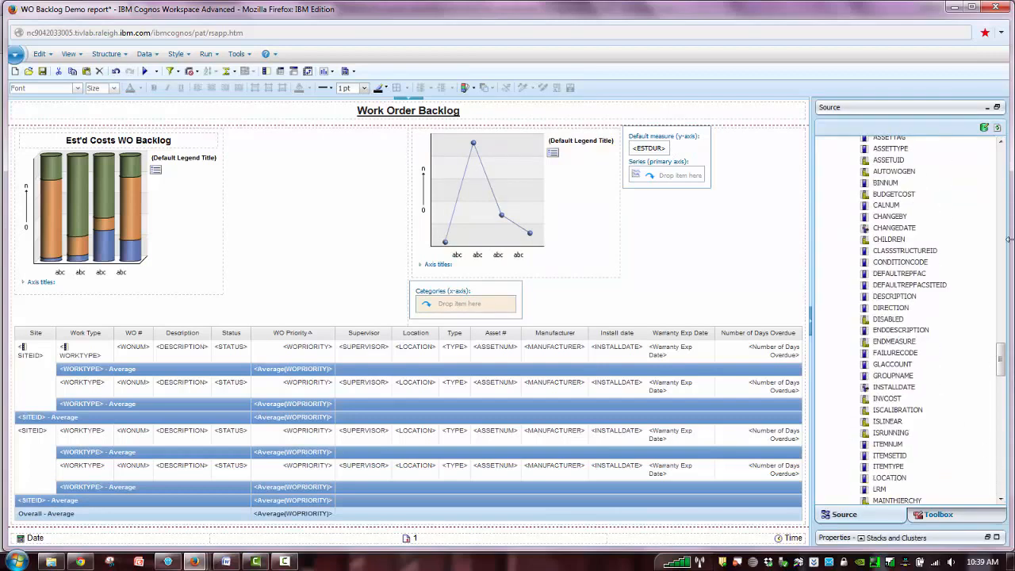
{"action": "scroll", "coordinate": [1004, 208], "scroll_direction": "up", "scroll_amount": 10}
{"action": "left_click_drag", "start_coordinate": [888, 419], "coordinate": [466, 305]}
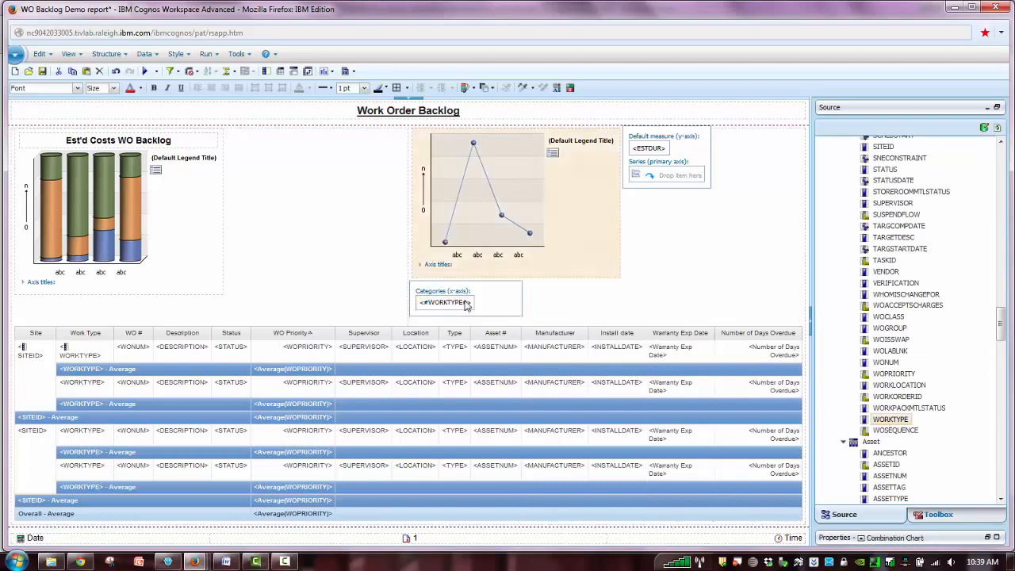
{"action": "left_click_drag", "start_coordinate": [897, 204], "coordinate": [670, 177]}
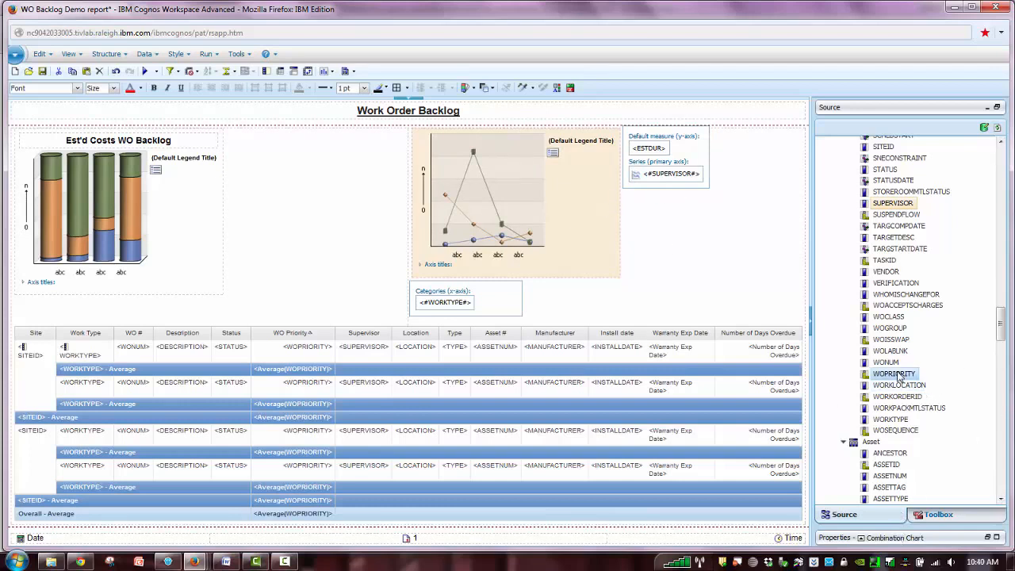
Step: Filter the line chart on WORKTYPE to show only the values CAL, CM, EM and PM
{"action": "left_click", "coordinate": [889, 420]}
{"action": "right_click", "coordinate": [888, 422]}
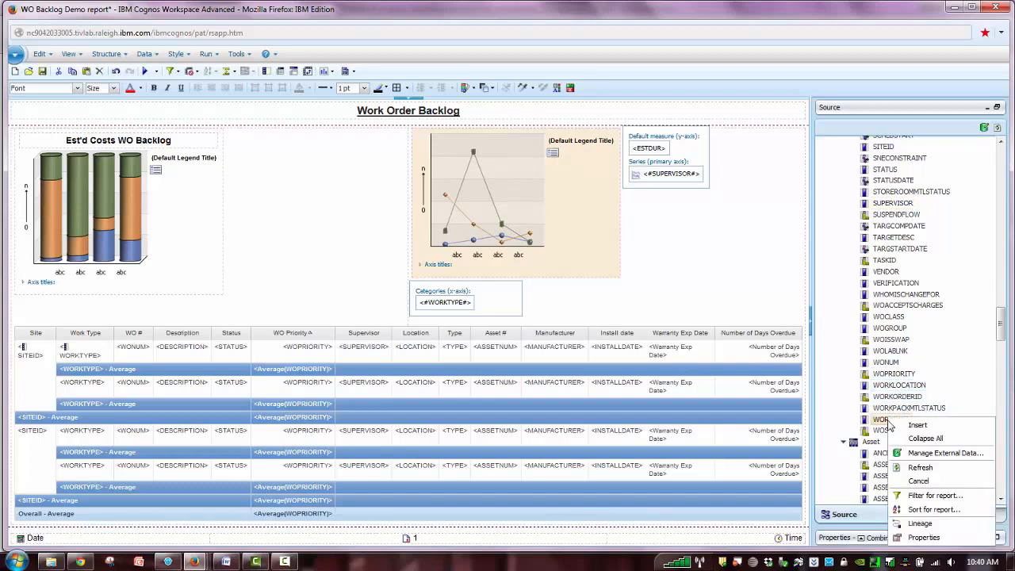
{"action": "left_click", "coordinate": [933, 497]}
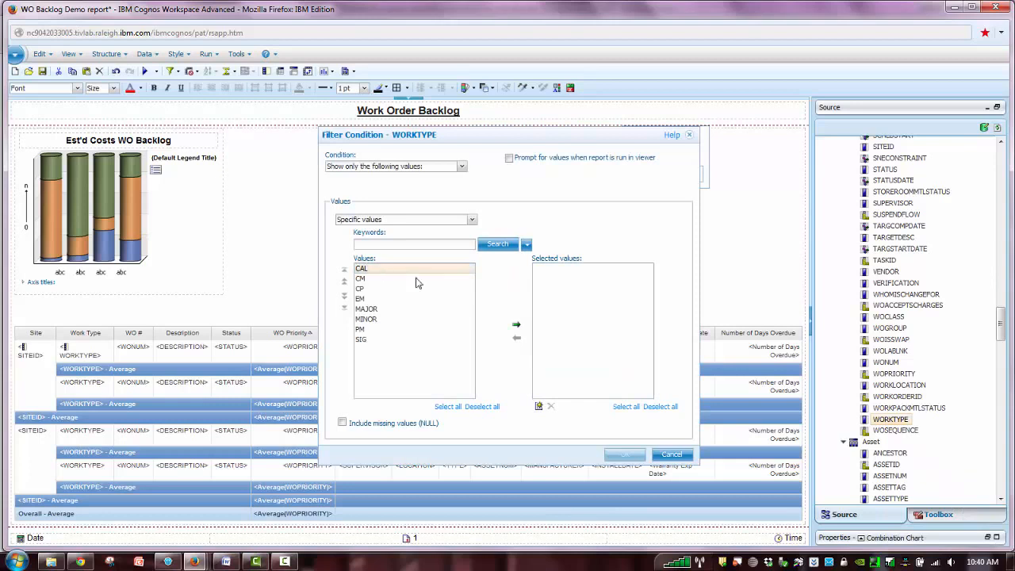
{"action": "left_click", "coordinate": [516, 325]}
{"action": "left_click", "coordinate": [386, 279]}
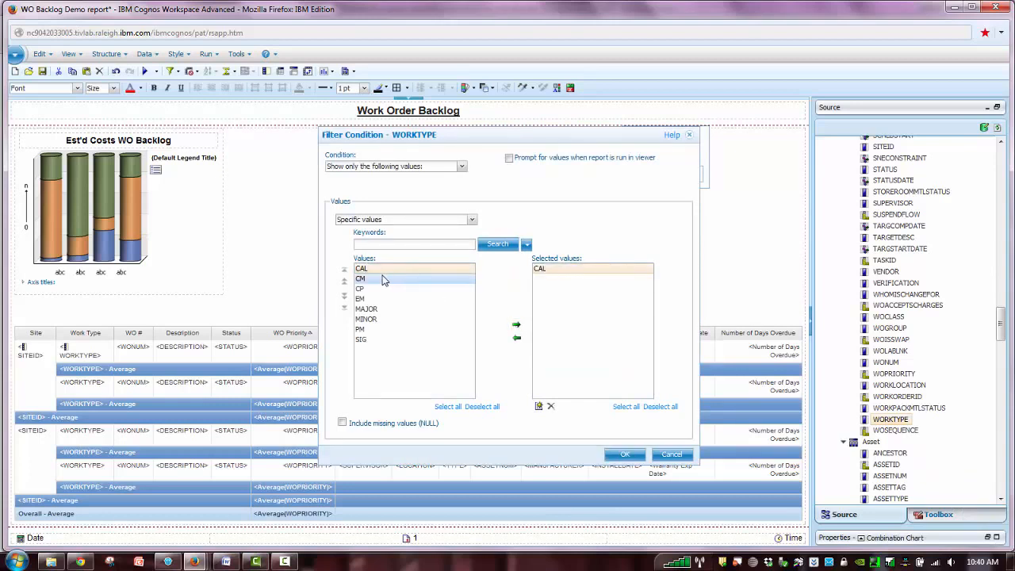
{"action": "left_click", "coordinate": [517, 324]}
{"action": "left_click", "coordinate": [428, 299]}
{"action": "left_click", "coordinate": [515, 324]}
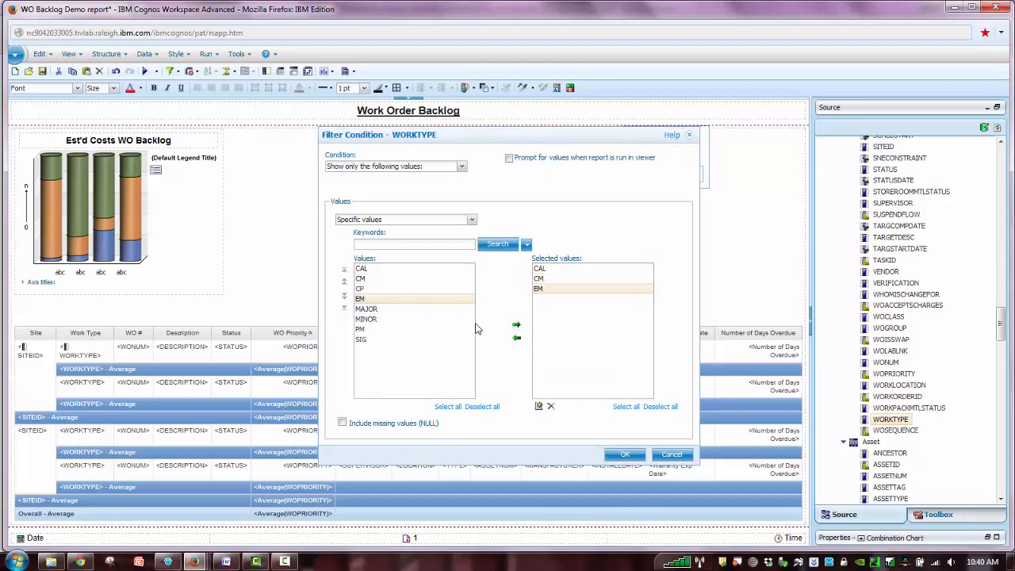
{"action": "left_click", "coordinate": [452, 331]}
{"action": "left_click", "coordinate": [516, 324]}
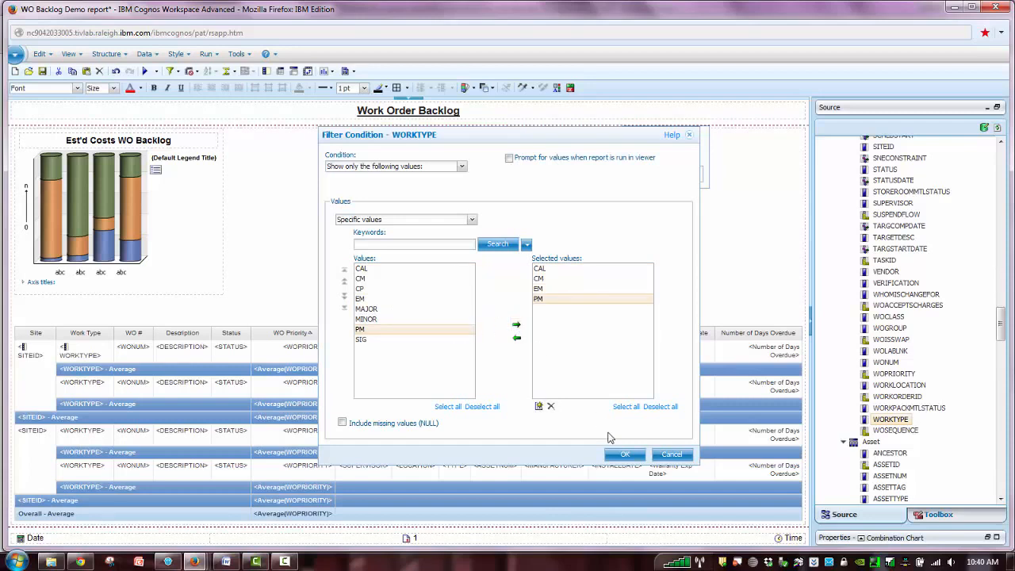
{"action": "left_click", "coordinate": [623, 455]}
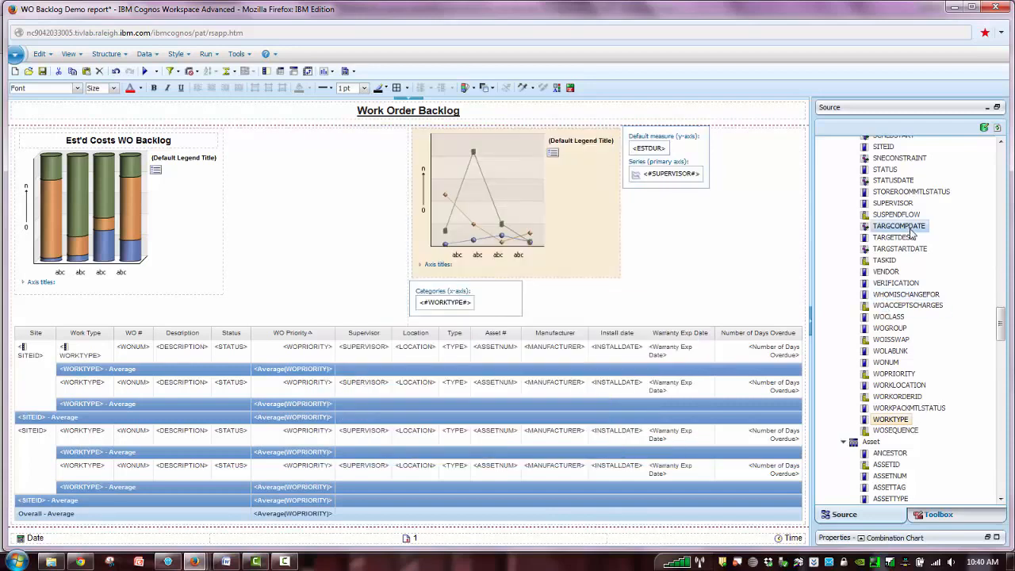
Step: Filter the line chart on SITEID to show only BEDFORD, LAREDO and TEXAS
{"action": "left_click", "coordinate": [878, 148]}
{"action": "right_click", "coordinate": [879, 148]}
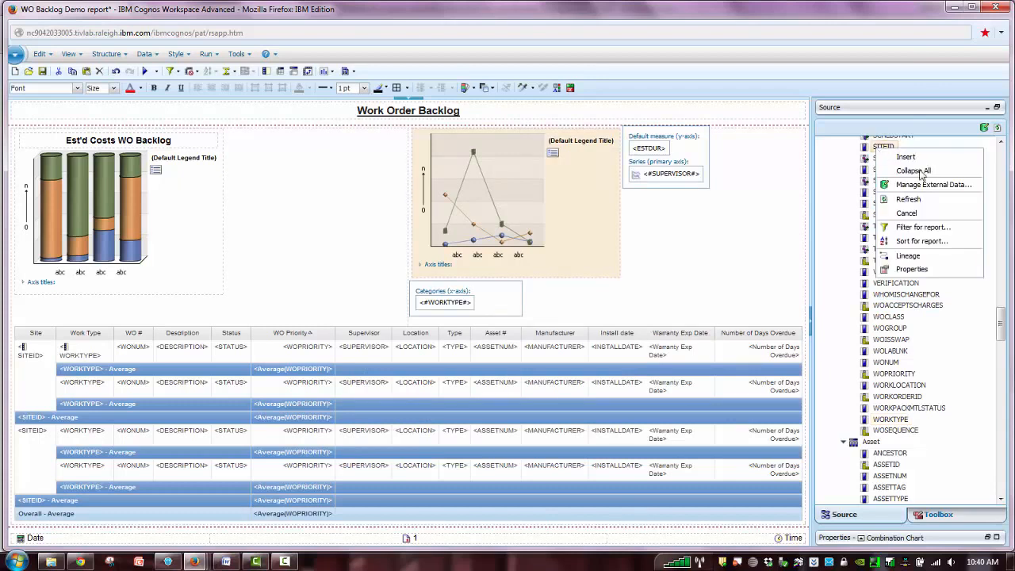
{"action": "left_click", "coordinate": [929, 228]}
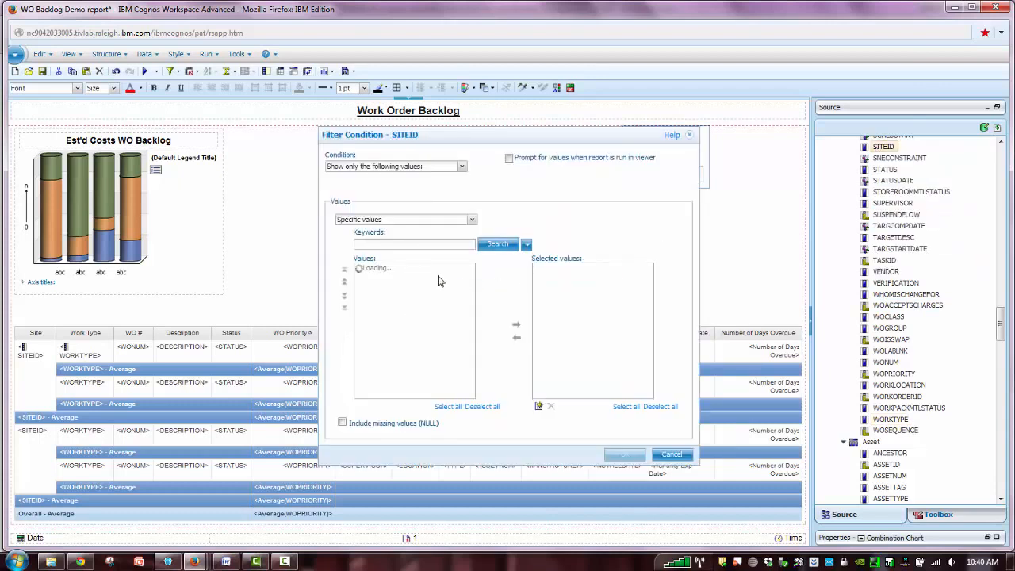
{"action": "left_click", "coordinate": [417, 269]}
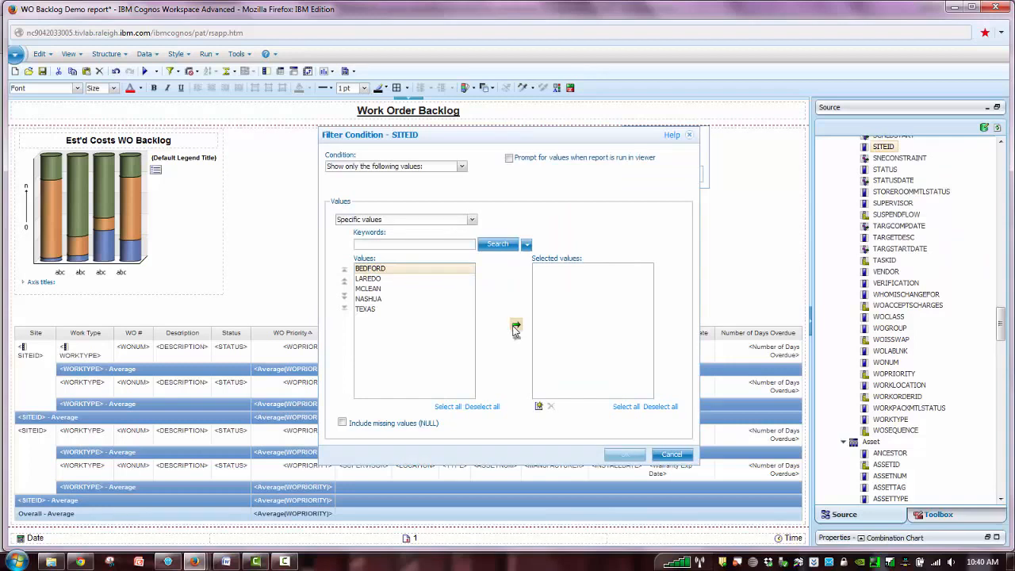
{"action": "left_click", "coordinate": [513, 324]}
{"action": "left_click", "coordinate": [368, 278]}
{"action": "left_click", "coordinate": [516, 325]}
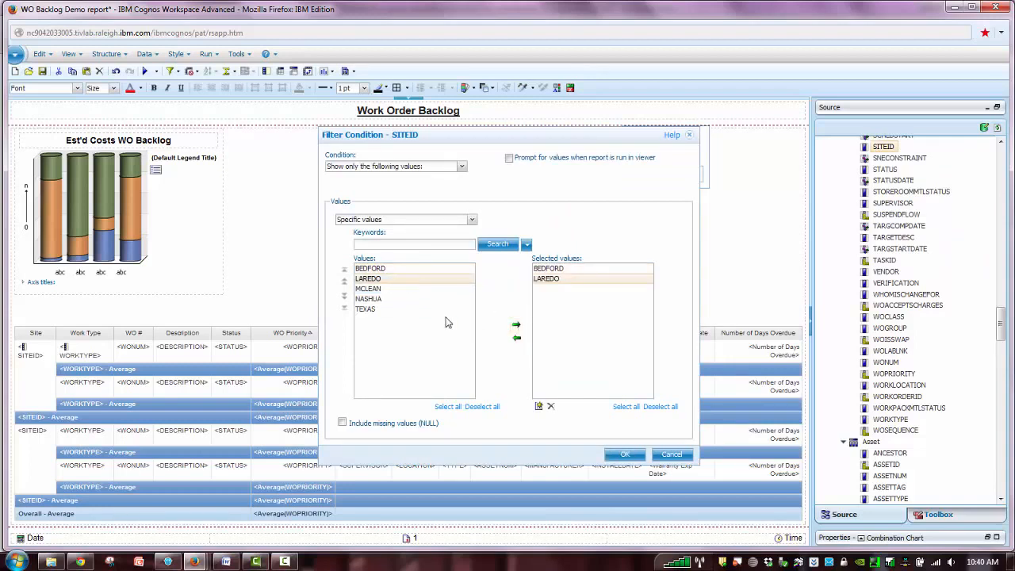
{"action": "left_click", "coordinate": [436, 310]}
{"action": "left_click", "coordinate": [516, 325]}
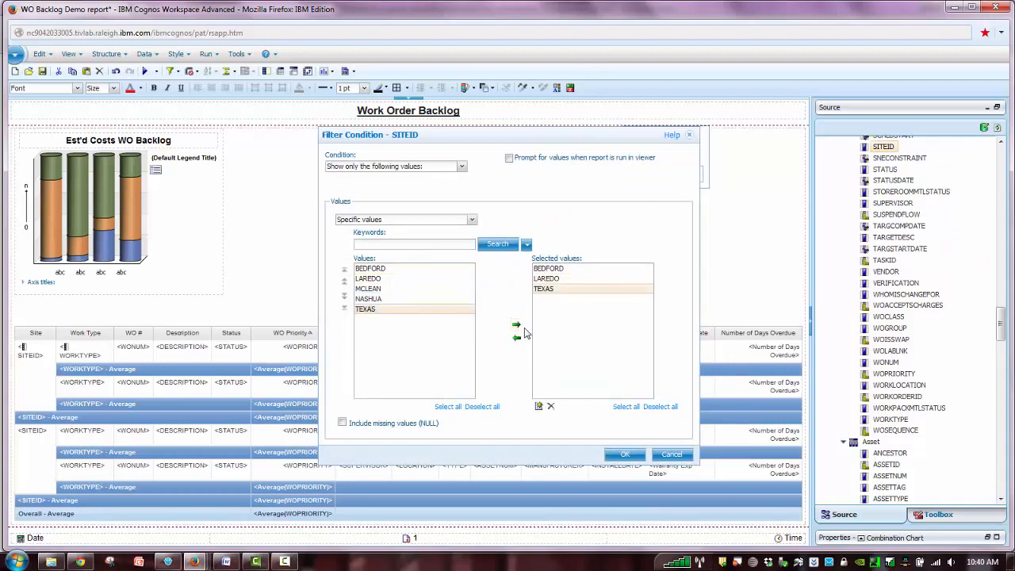
{"action": "left_click", "coordinate": [624, 454]}
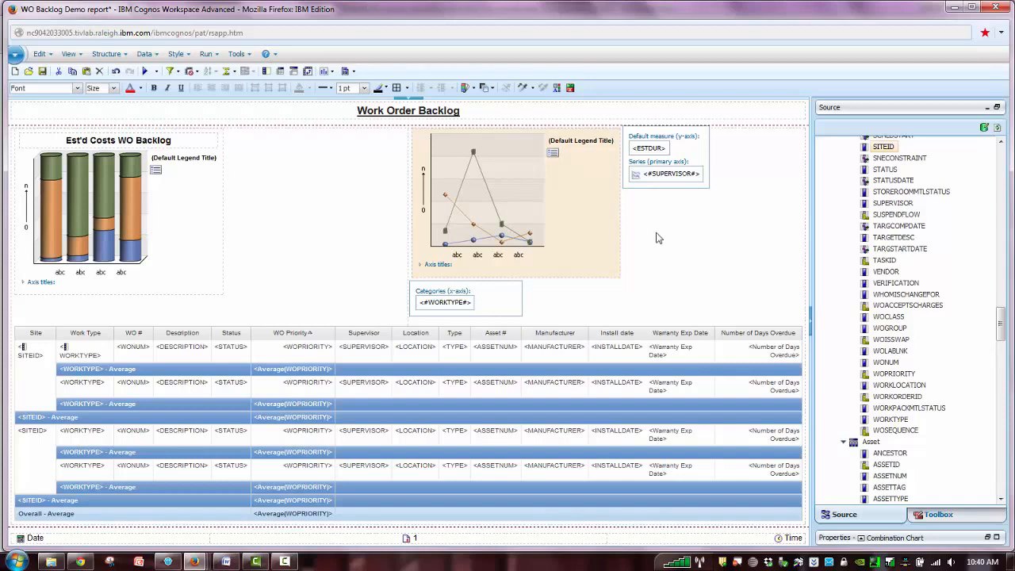
Step: Give the line chart the title "Est'd Duration WO Backlog"
{"action": "left_click", "coordinate": [996, 538]}
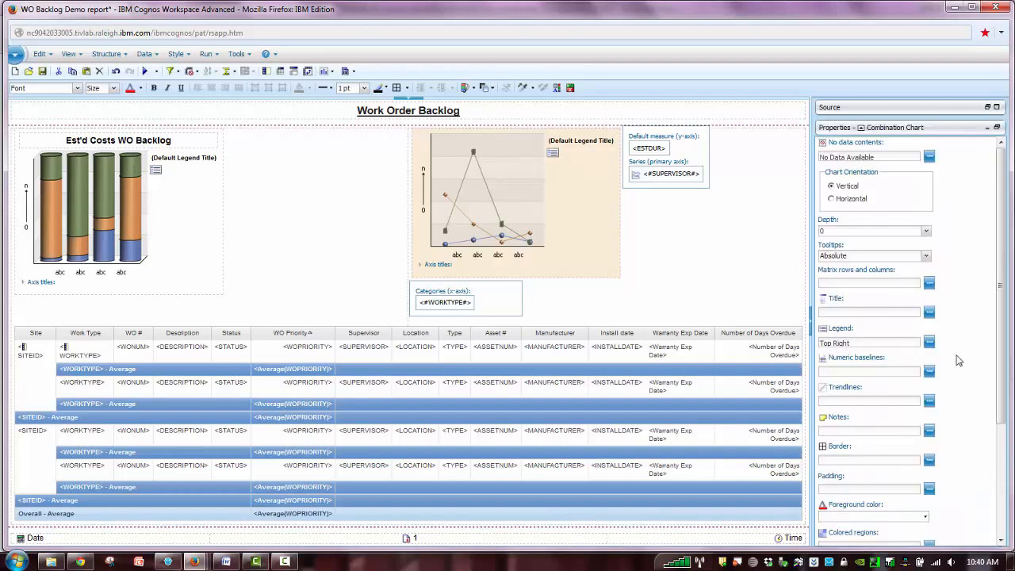
{"action": "double_click", "coordinate": [857, 316]}
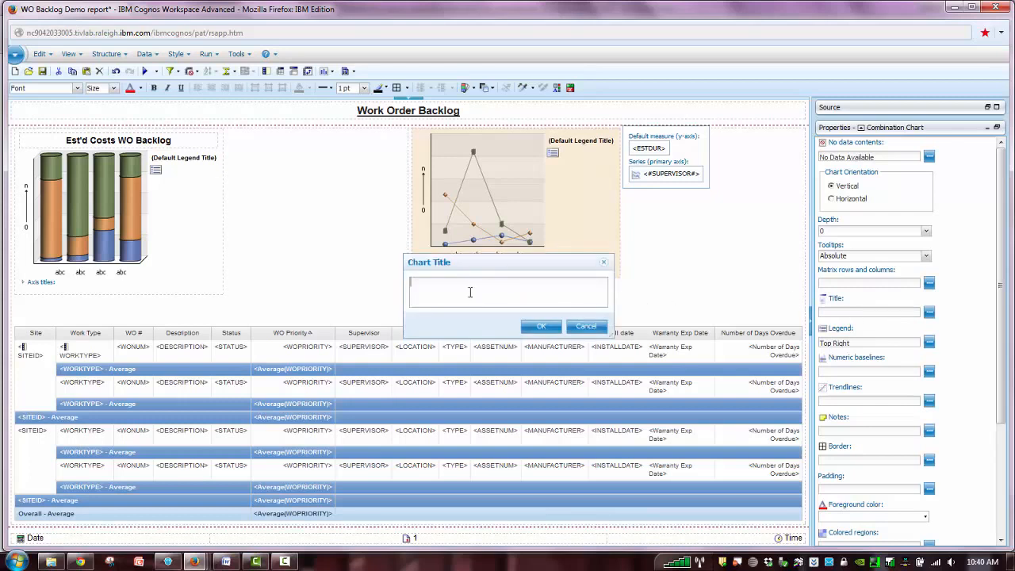
{"action": "type", "text": "Est'd Duration WO Backlog"}
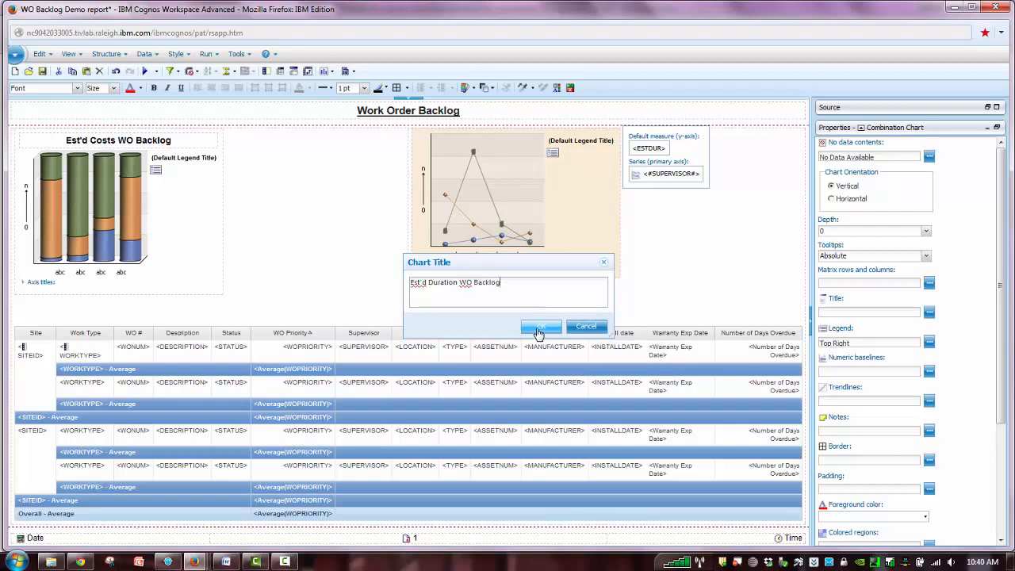
{"action": "left_click", "coordinate": [538, 331]}
Step: Change the line chart's Name property to "Est'd Duration WO Backlog"
{"action": "scroll", "coordinate": [999, 501], "scroll_direction": "down", "scroll_amount": 4}
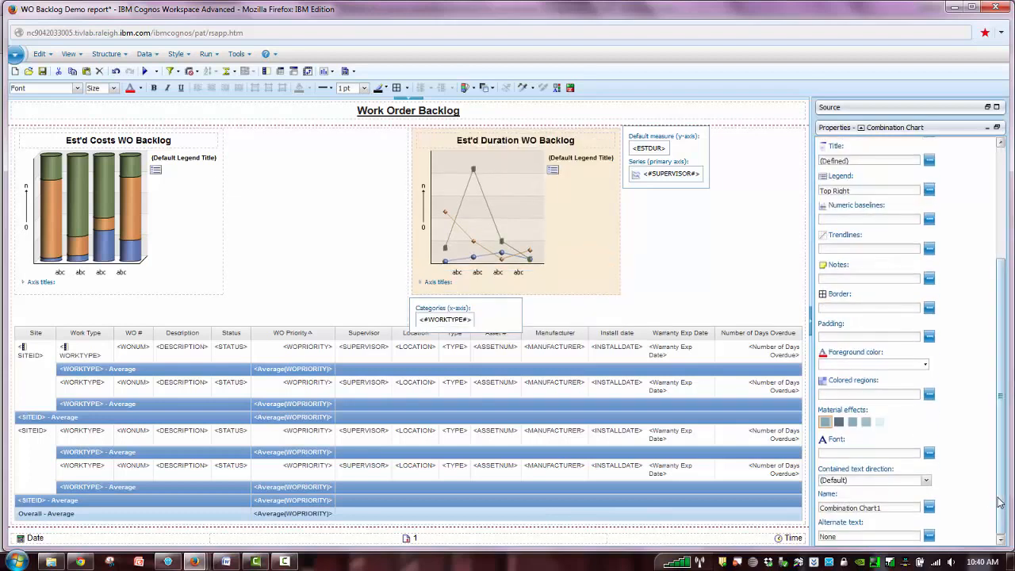
{"action": "double_click", "coordinate": [877, 507]}
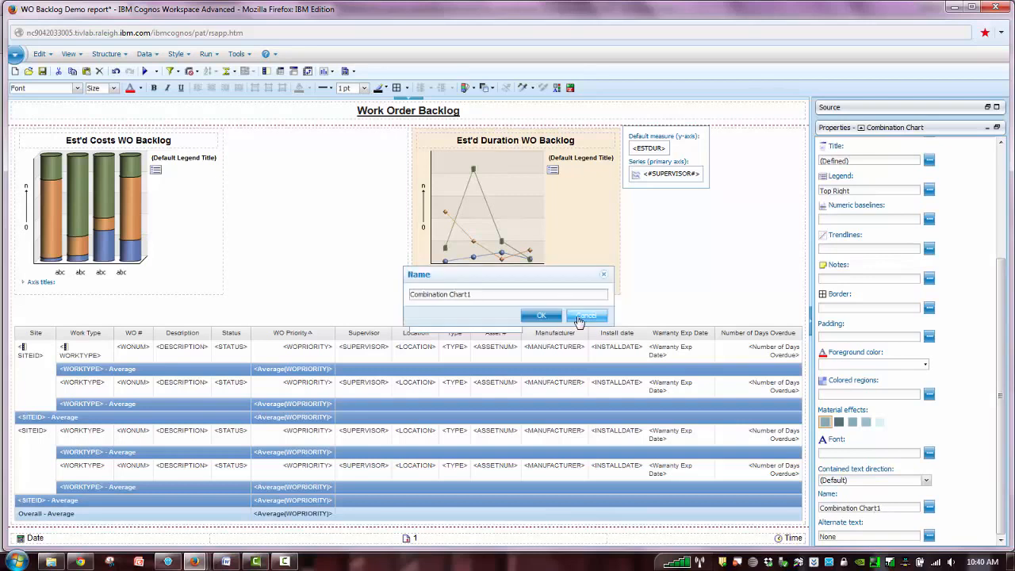
{"action": "key", "text": "ctrl+a"}
{"action": "type", "text": "Es"}
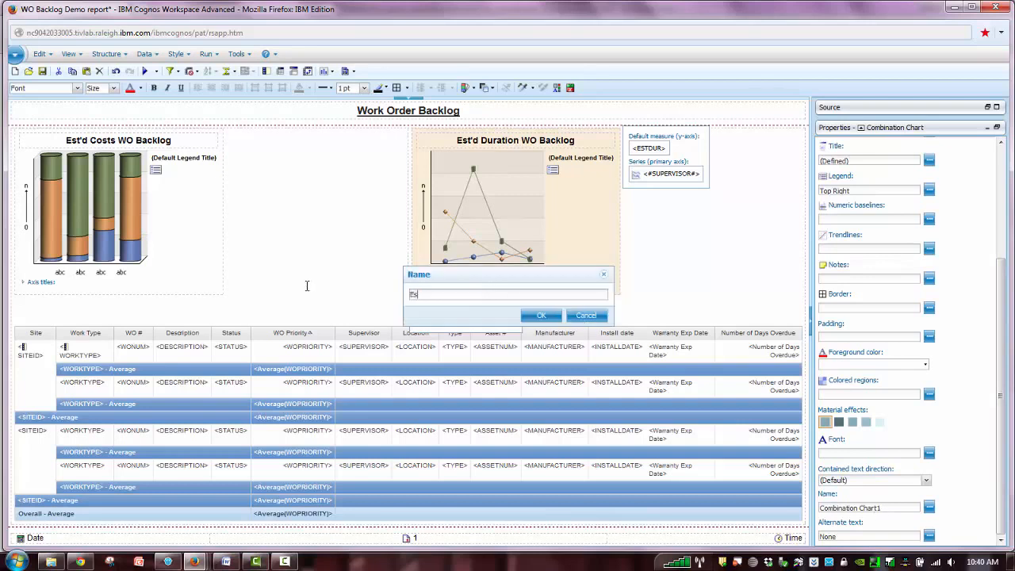
{"action": "type", "text": "t'd Duration Wo Backlog"}
{"action": "left_click", "coordinate": [537, 317]}
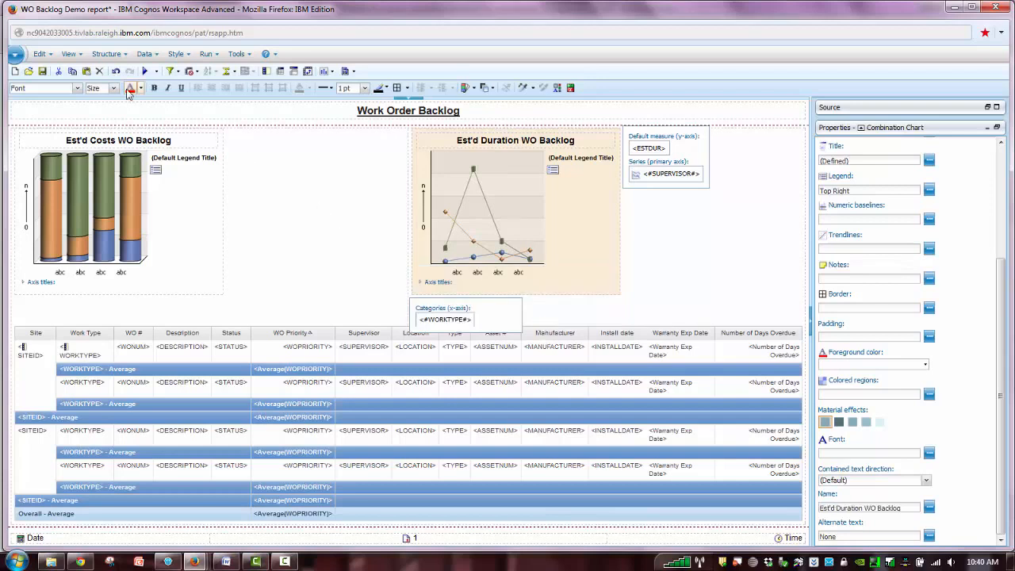
Step: Preview the report page to examine estimated durations by work type and supervisor beside the estimated costs chart and work order list
{"action": "left_click", "coordinate": [77, 57]}
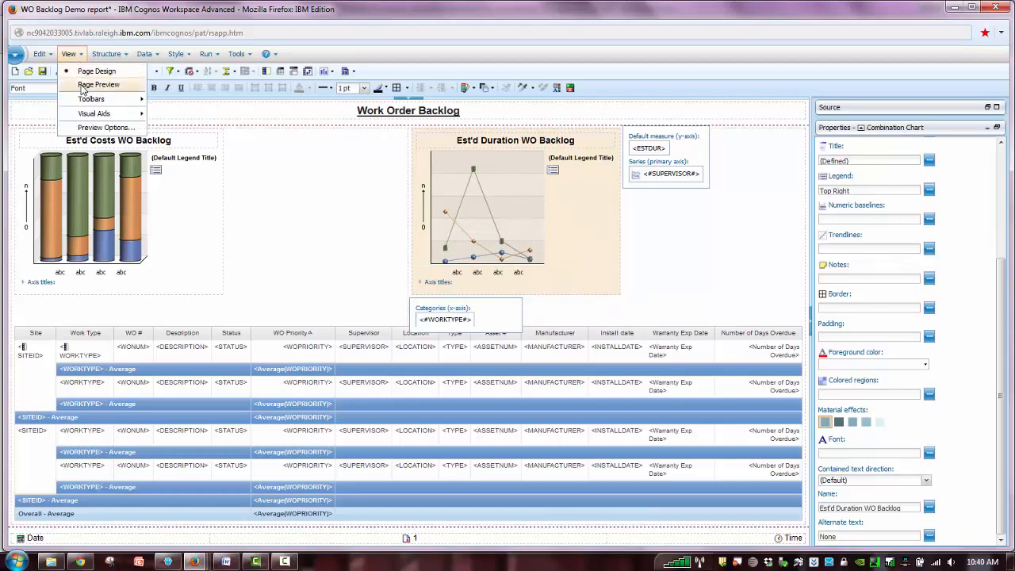
{"action": "left_click", "coordinate": [81, 89]}
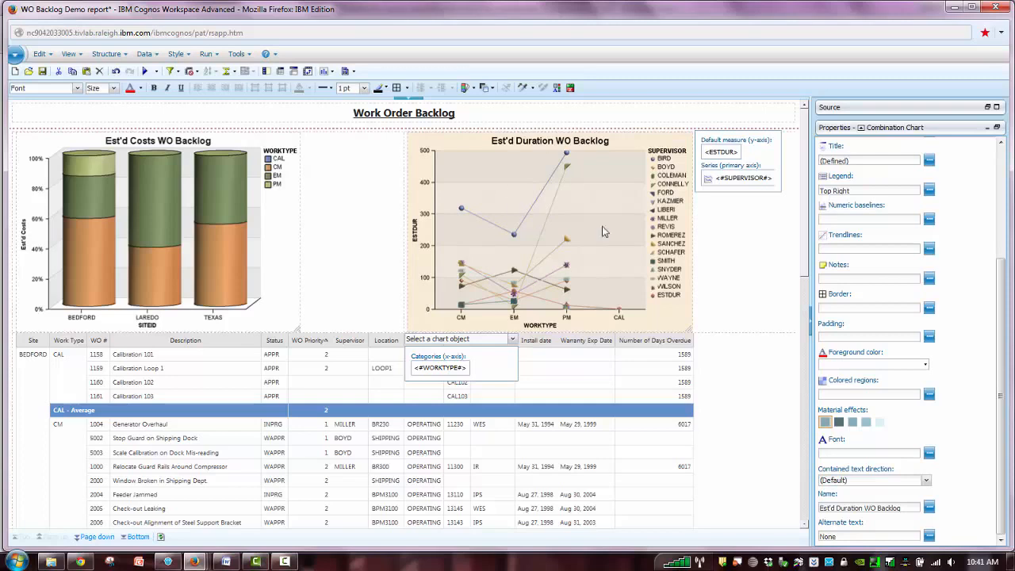
{"action": "mouse_move", "coordinate": [547, 228]}
{"action": "left_click", "coordinate": [765, 289]}
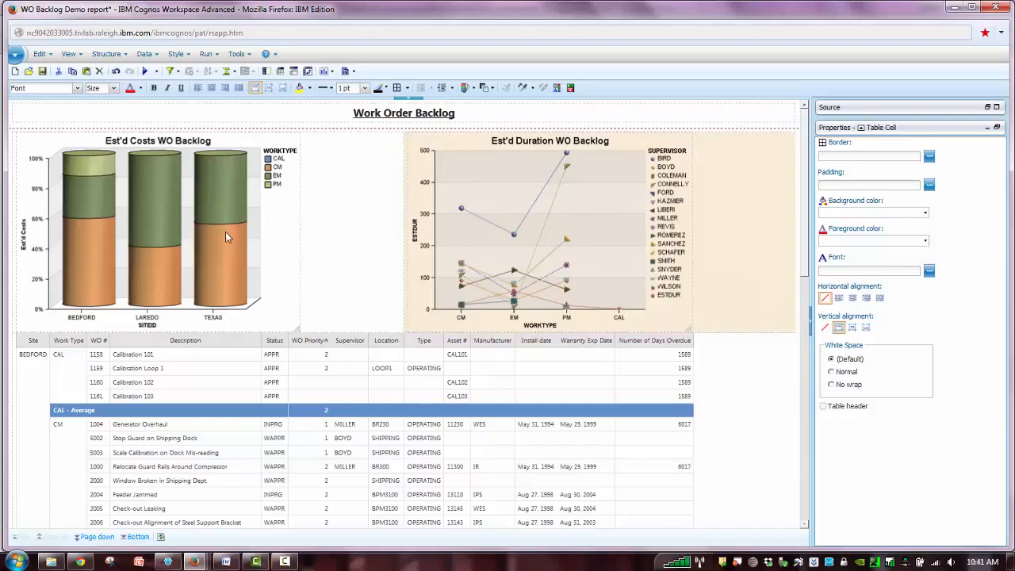
{"action": "mouse_move", "coordinate": [226, 234]}
{"action": "left_click", "coordinate": [778, 388]}
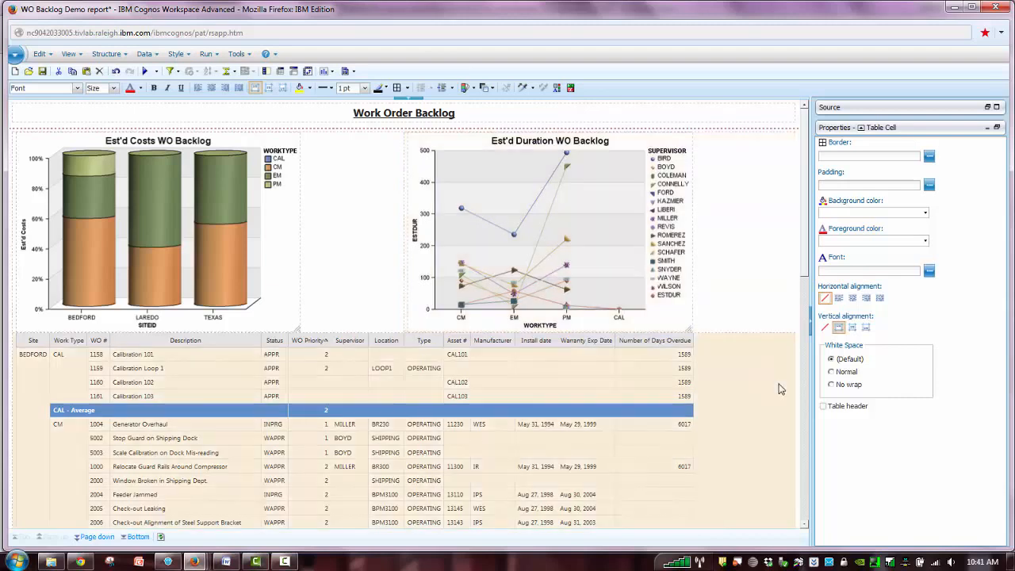
{"action": "left_click", "coordinate": [752, 293]}
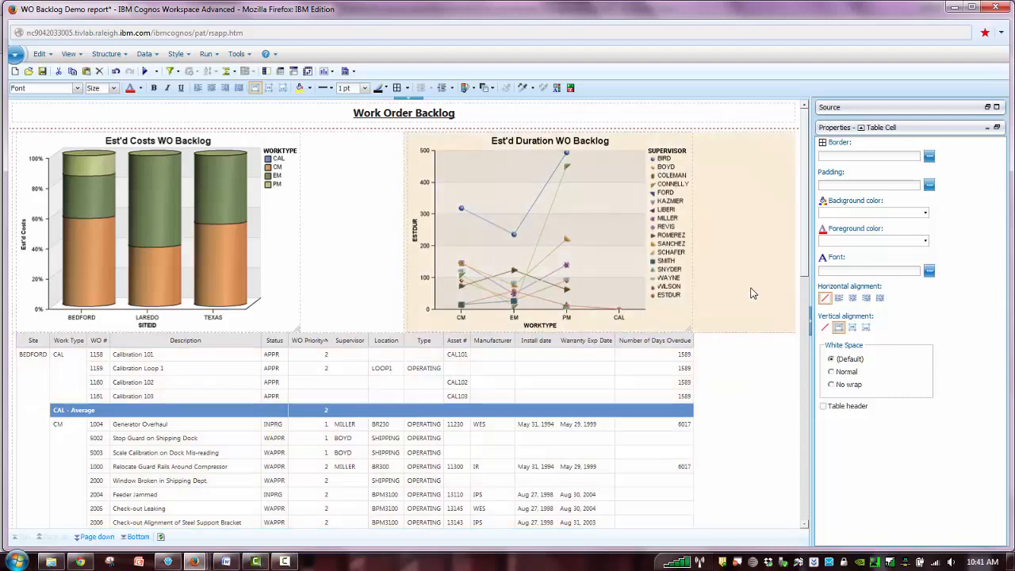